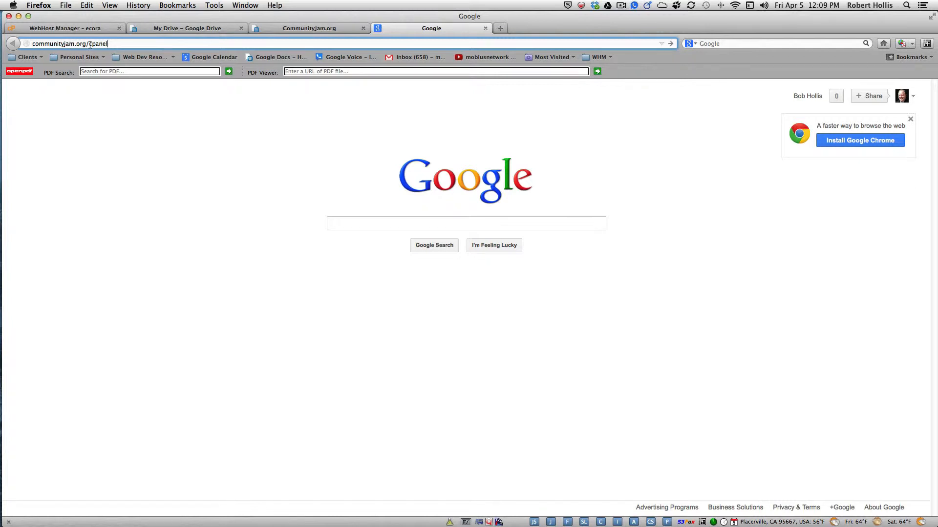
Load communityjam.org/cpanel in Firefox to reach the cPanel login page
drag(88, 44, 109, 44)
click(114, 43)
key(Return)
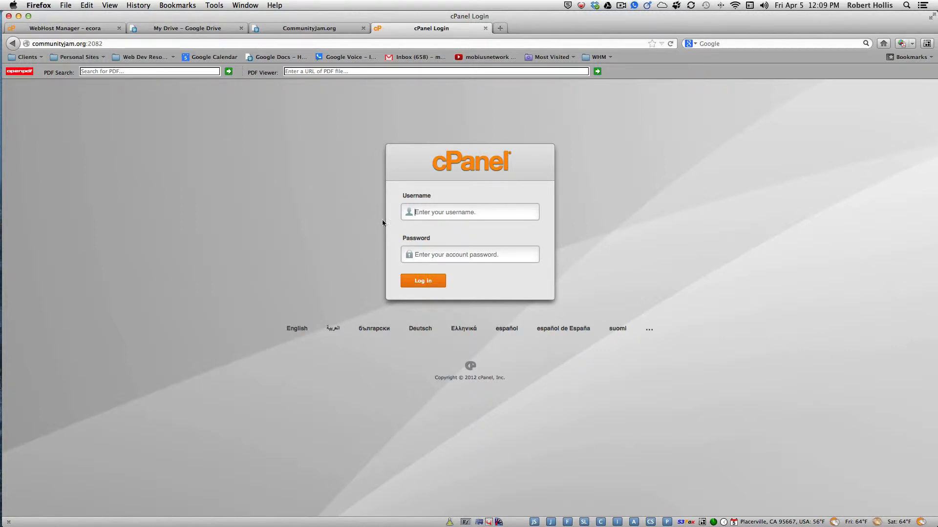
Log in to cPanel with the hosting account's username and password
click(434, 213)
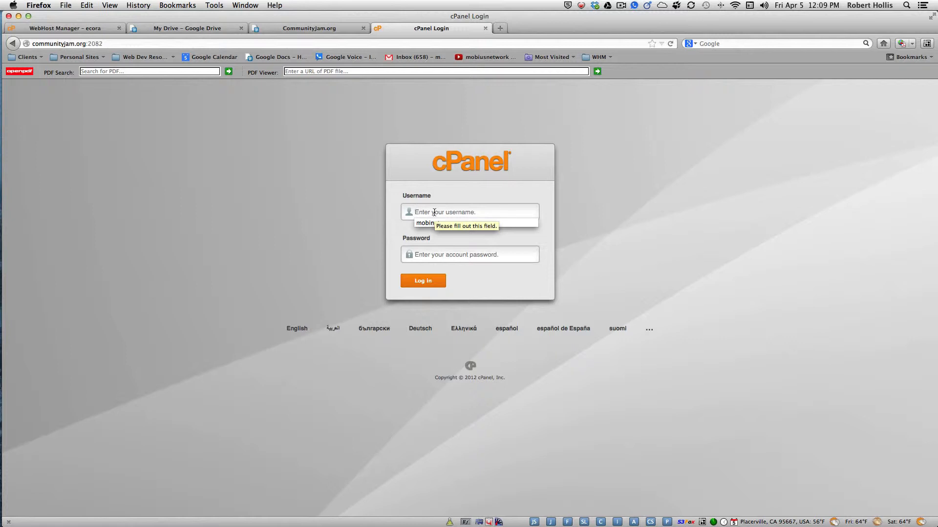
text(co)
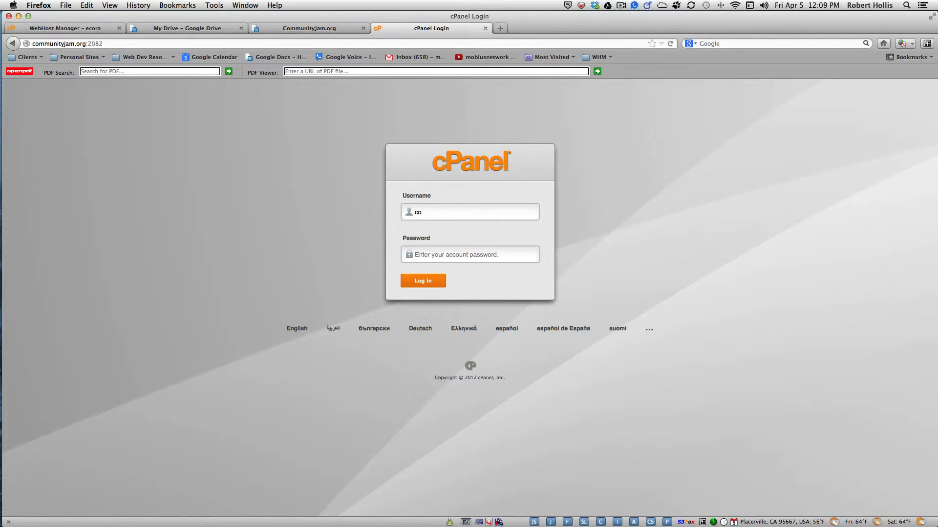
text(mmjamo)
click(432, 253)
text(••••••••)
click(428, 282)
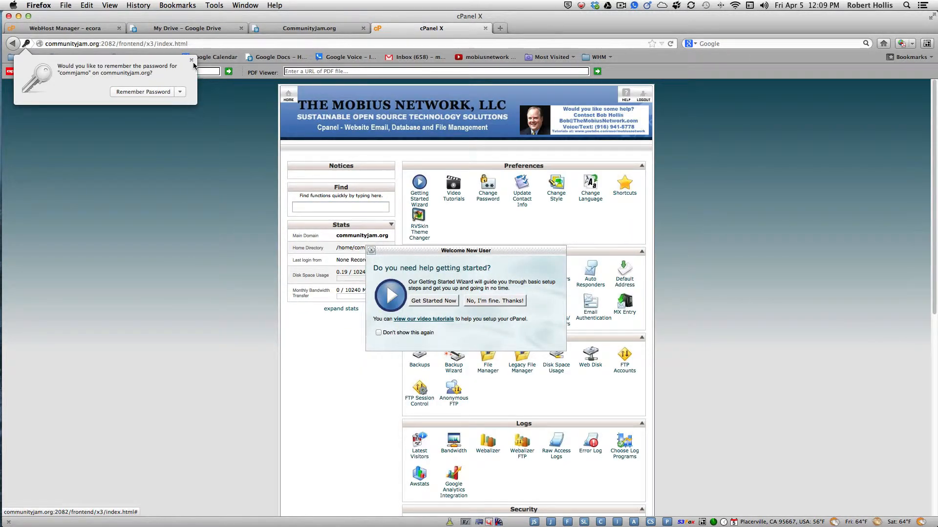
Dismiss the prompts, open File Manager at public_html with hidden files shown, and reach Upload
click(191, 59)
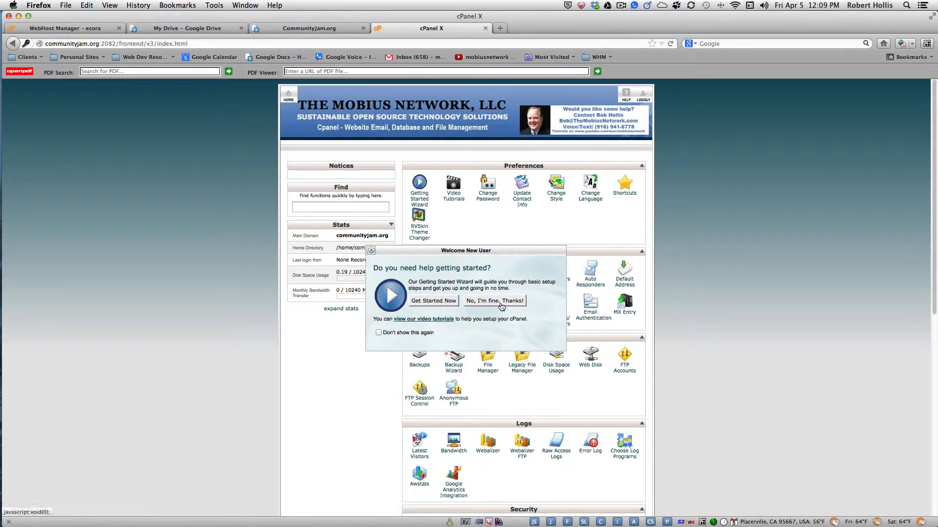
click(502, 306)
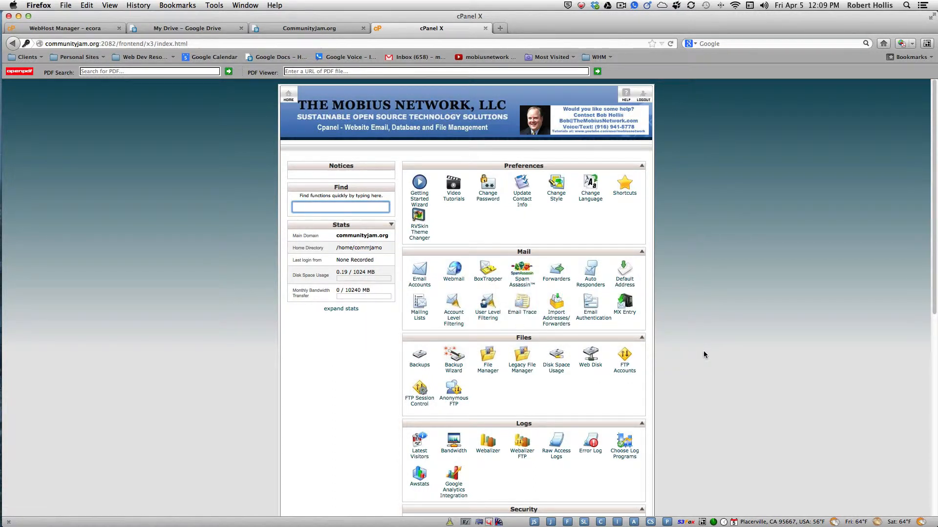
click(488, 373)
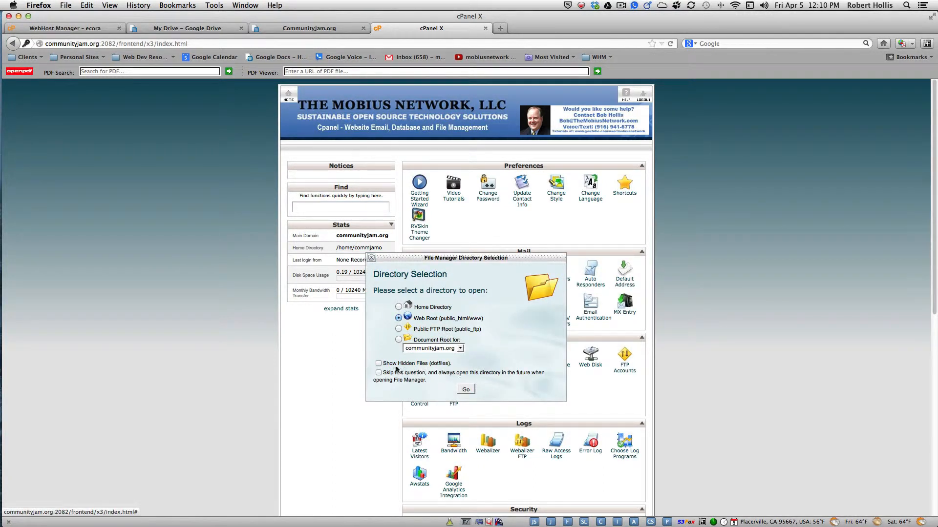
click(379, 364)
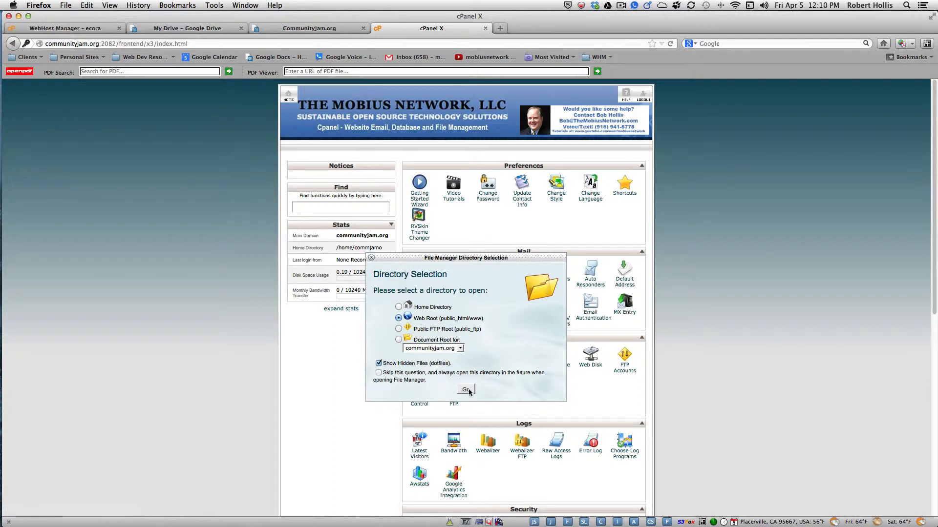
click(467, 390)
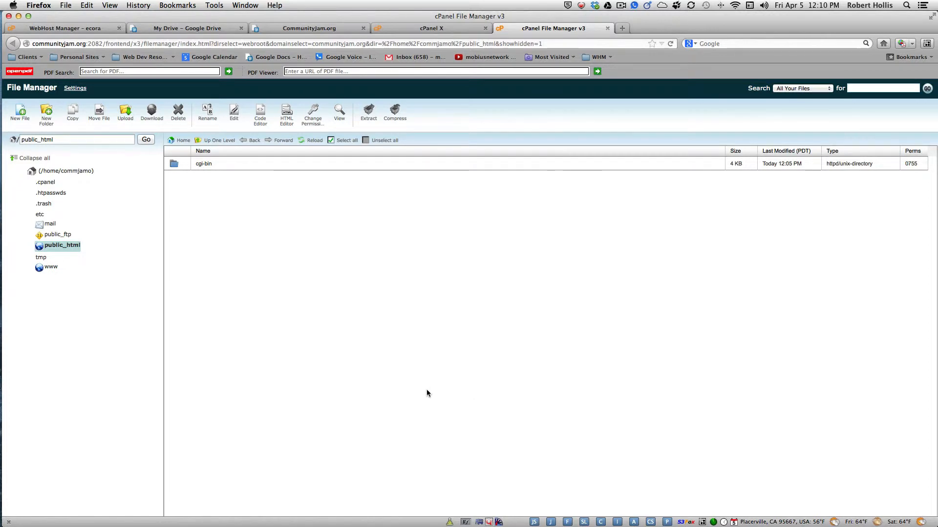
click(126, 115)
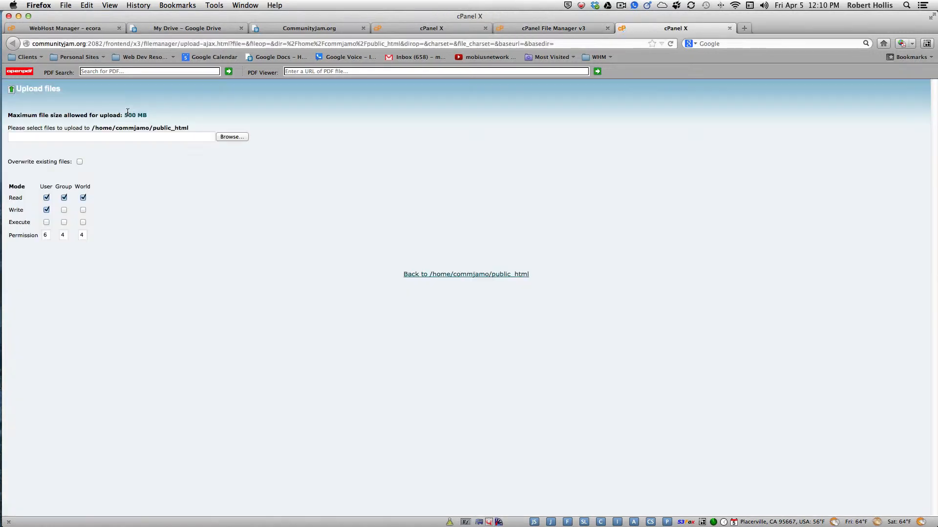
Upload wordpress-3.5.1.zip from Dropbox > Wordpress Files > Installation Files into public_html
click(230, 137)
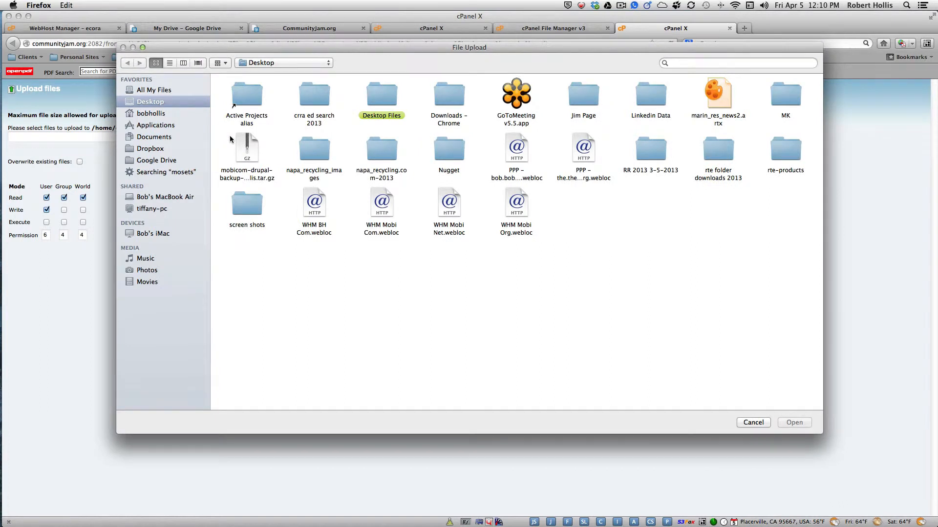
click(150, 150)
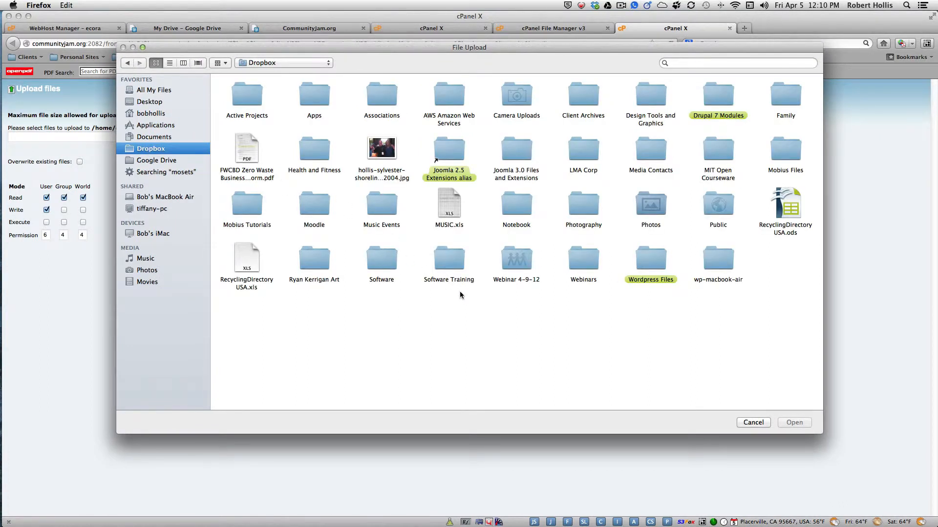
double_click(649, 259)
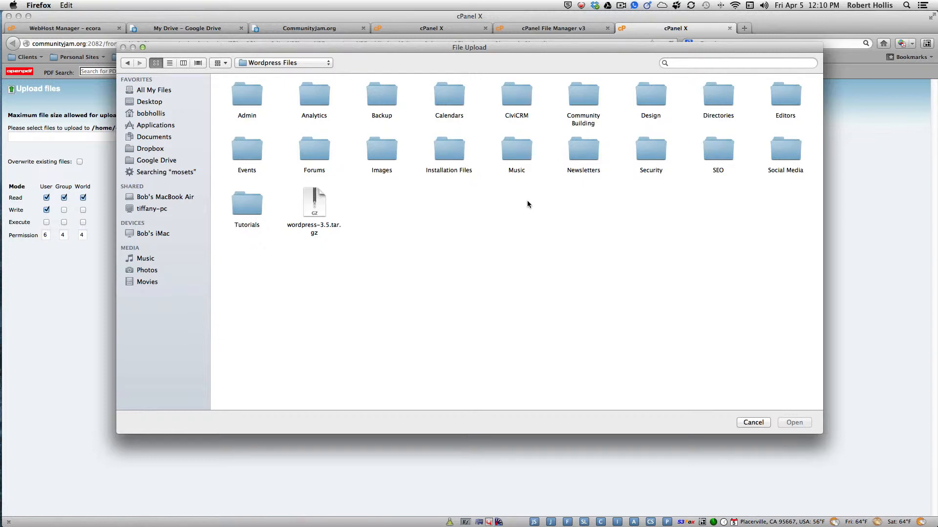
double_click(445, 152)
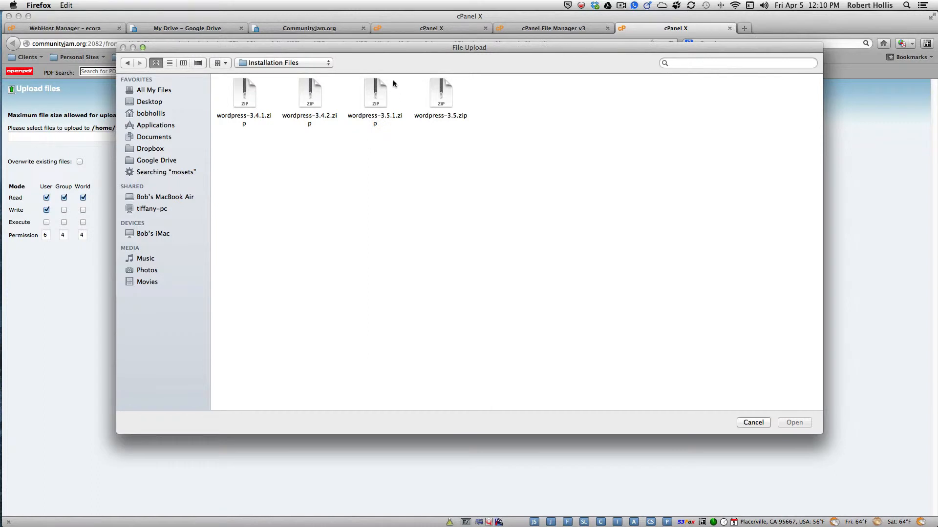
click(373, 101)
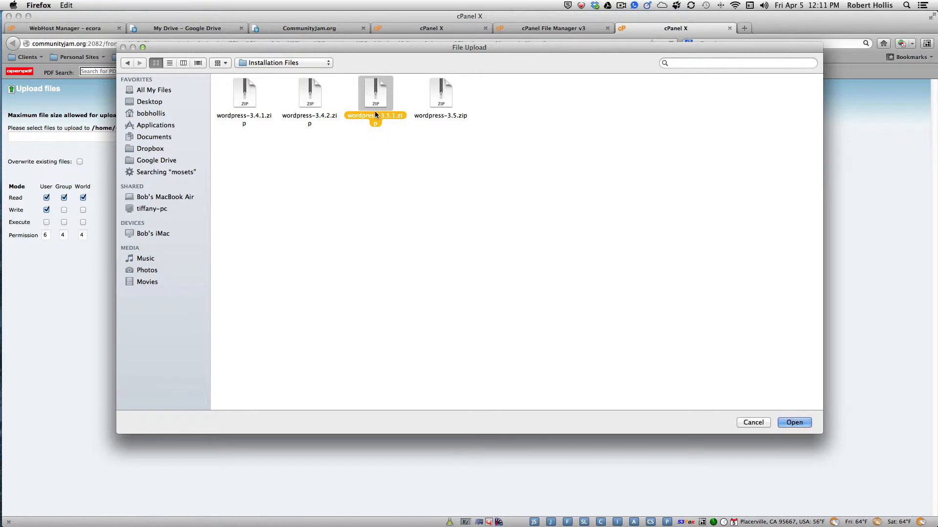
click(785, 423)
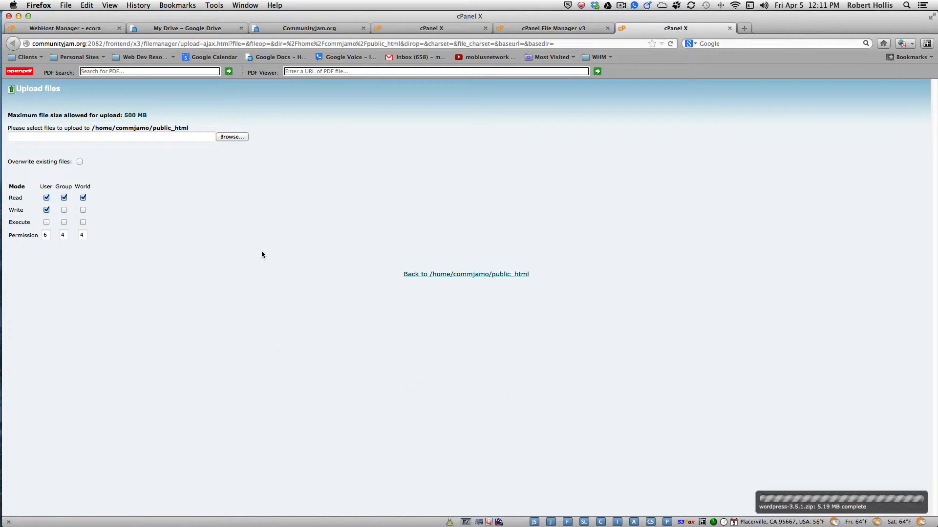
Extract wordpress-3.5.1.zip in public_html, producing a new wordpress folder
click(731, 28)
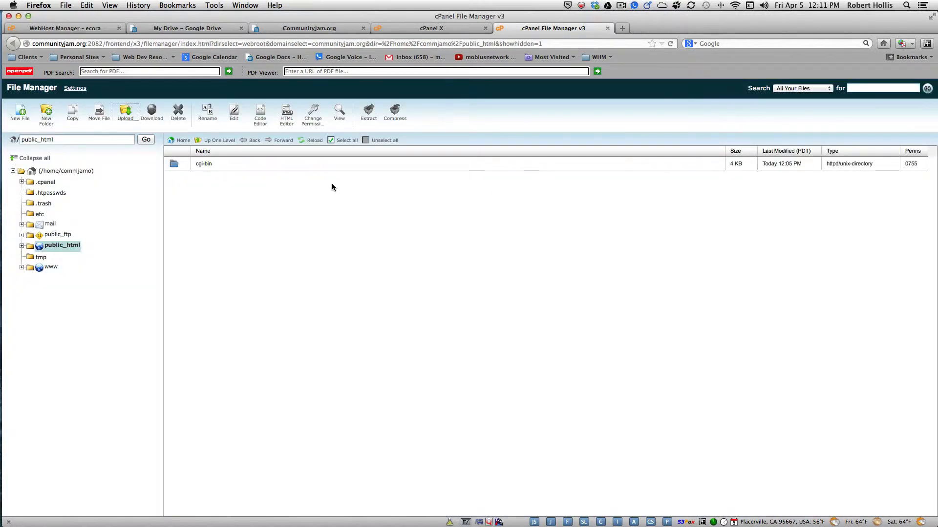
click(312, 140)
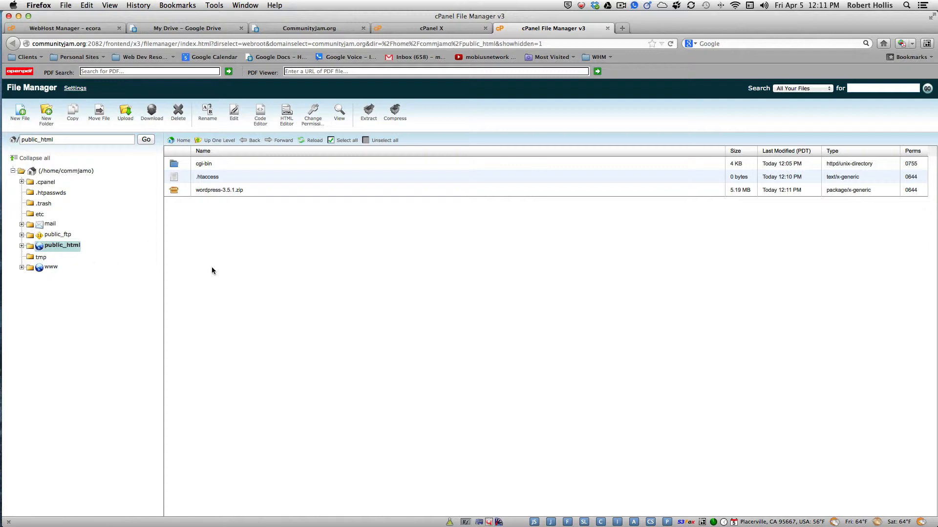
click(207, 193)
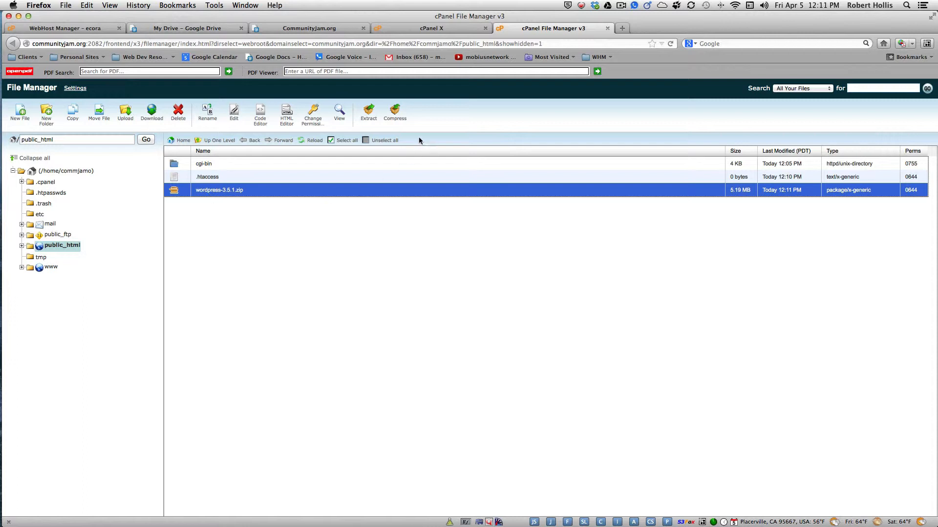
click(369, 114)
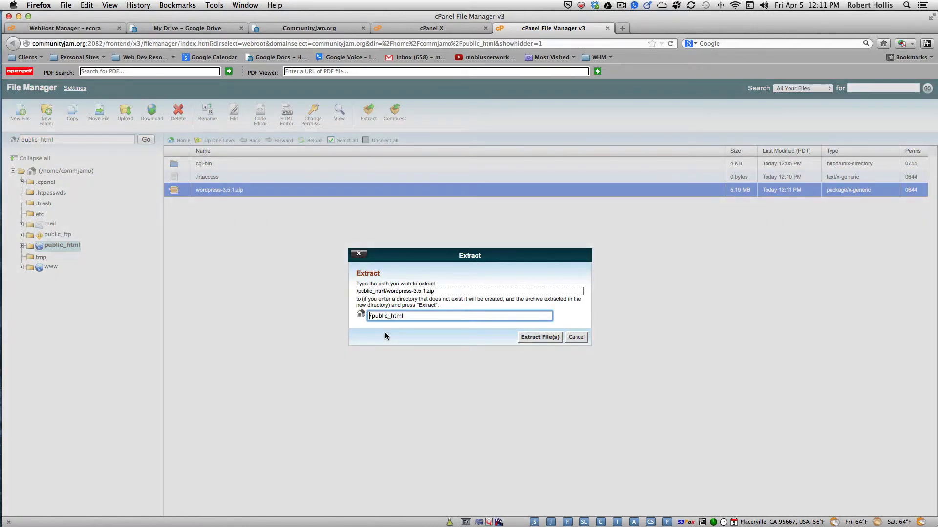
click(540, 337)
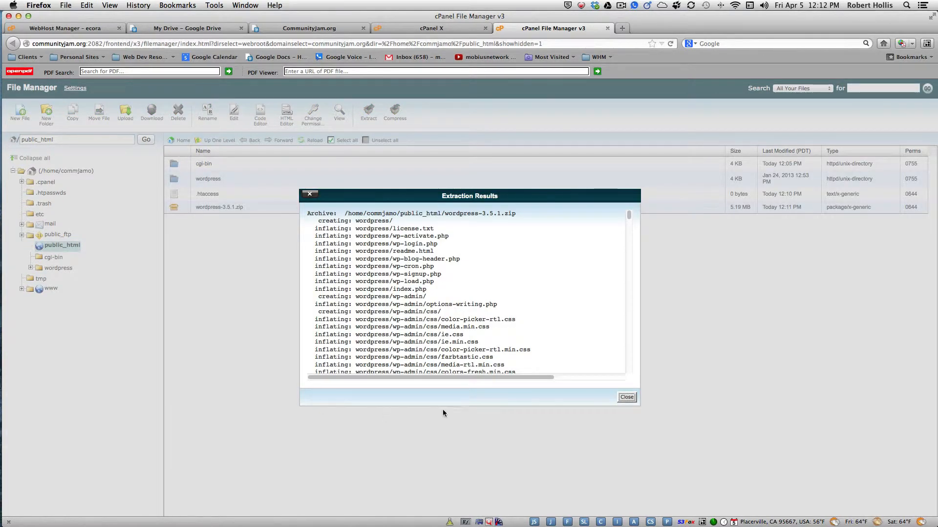
click(627, 397)
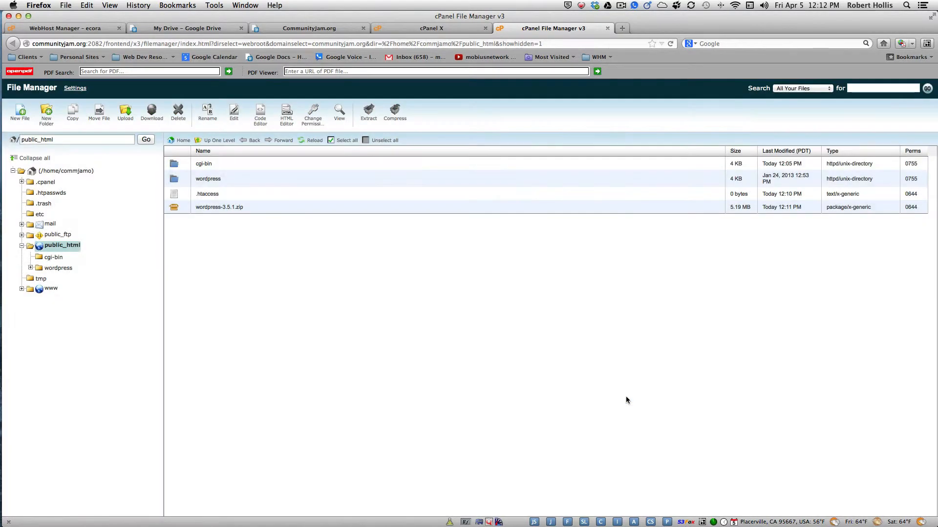
click(199, 179)
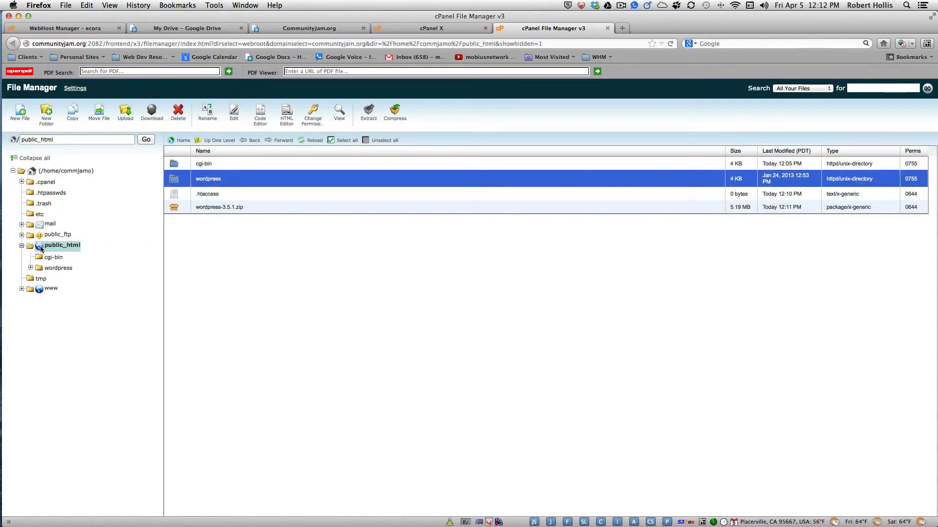
Copy everything in the wordpress folder to /public_html/ and view the web root
click(46, 268)
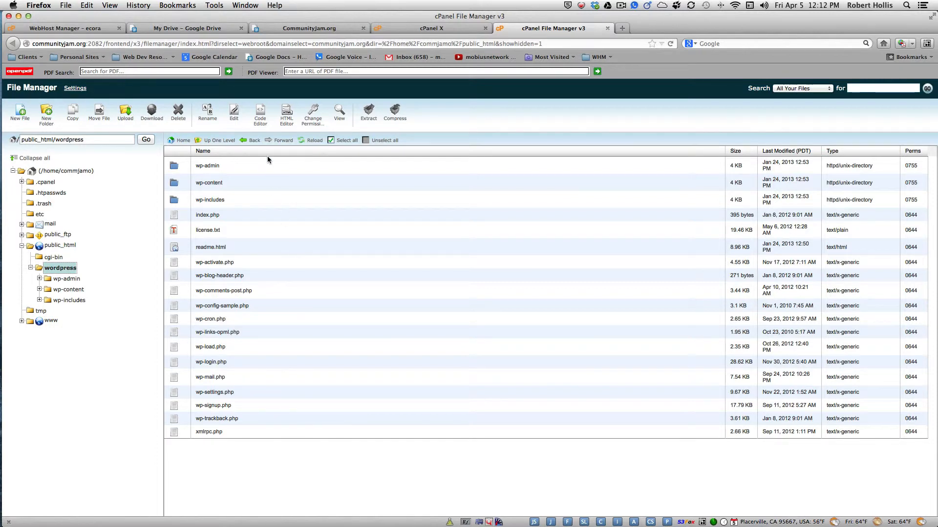
click(344, 142)
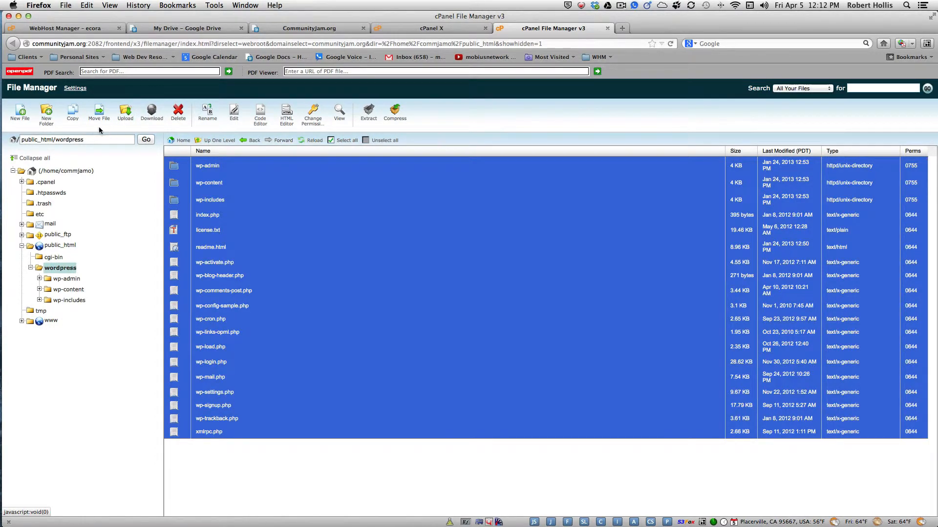
click(72, 120)
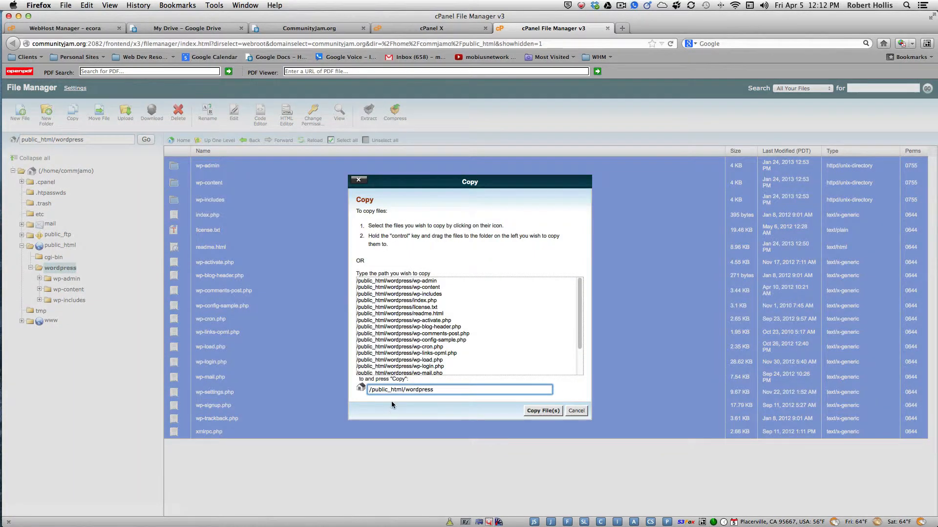
drag(405, 391, 461, 395)
key(BackSpace)
click(544, 411)
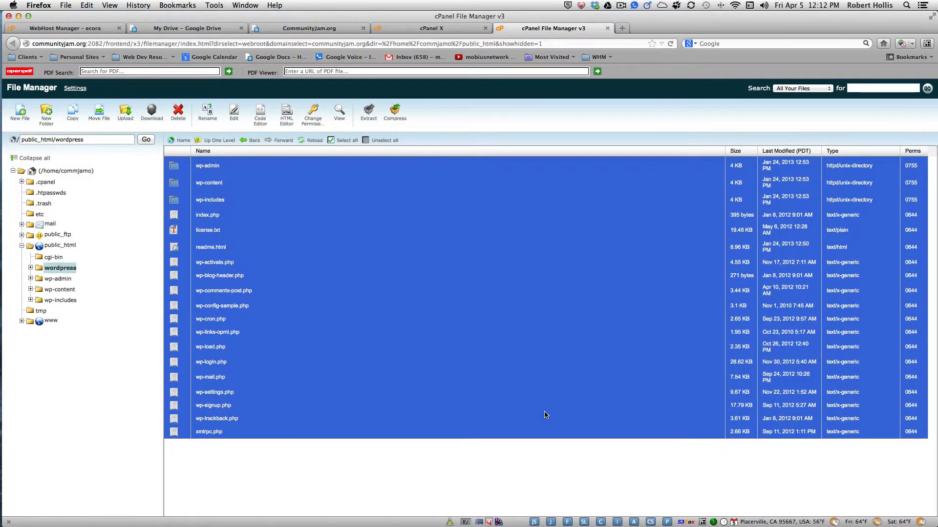
click(55, 246)
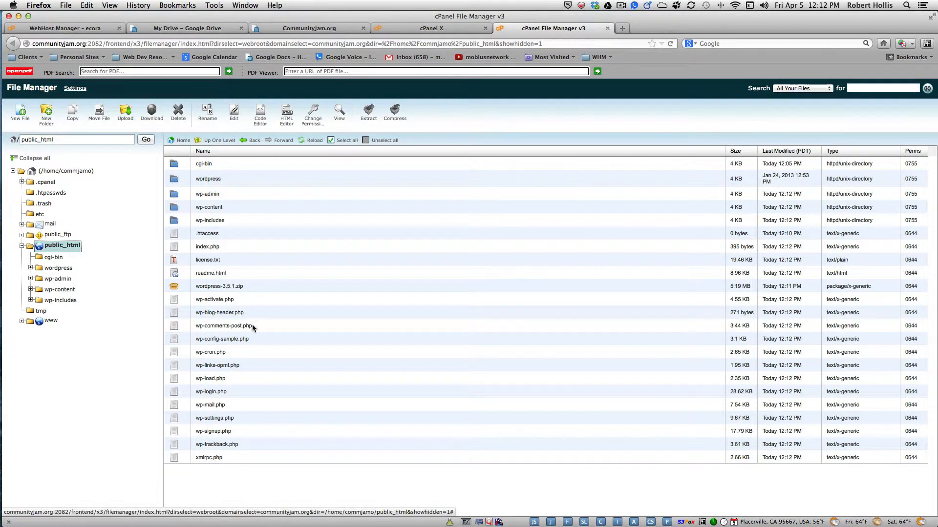
Delete wordpress-3.5.1.zip from public_html and return to the cPanel home tab
click(207, 287)
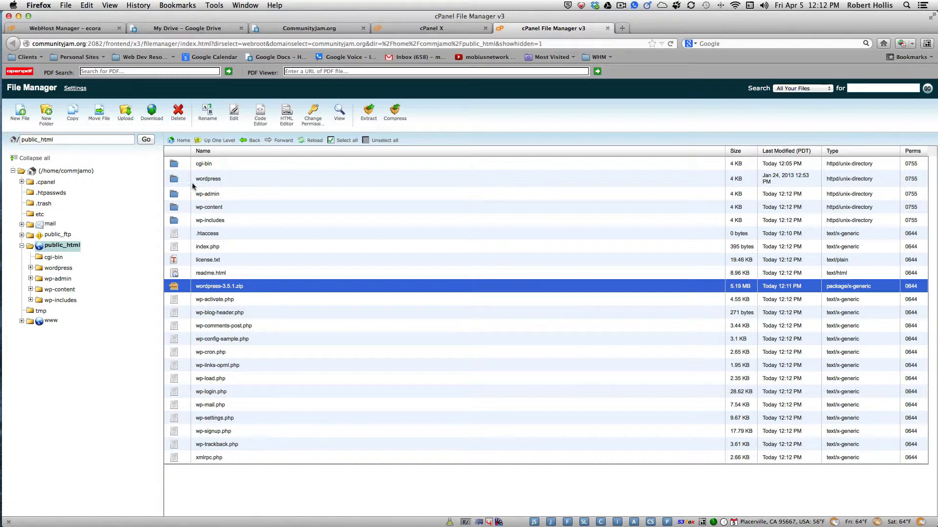
click(178, 112)
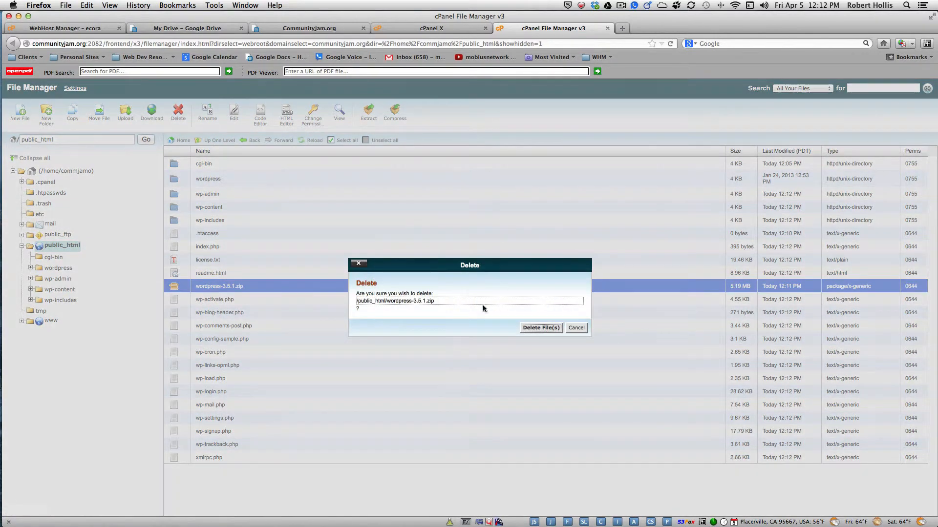
click(539, 327)
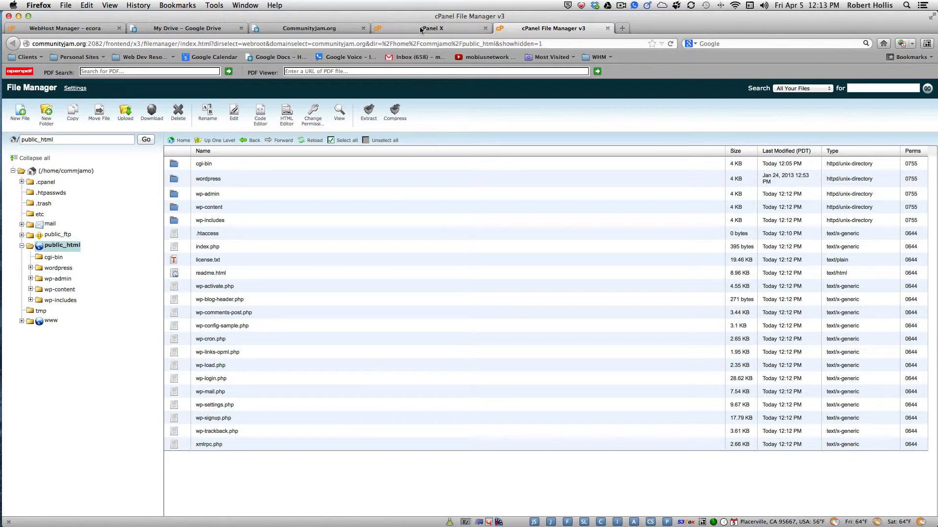
click(454, 29)
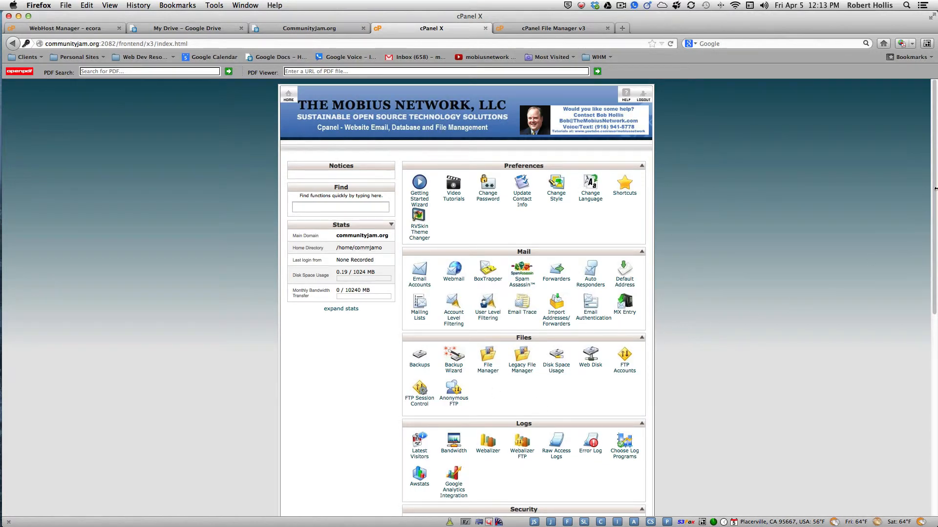
Open the MySQL Database Wizard and enter jam1 as the new database name
drag(936, 196, 936, 398)
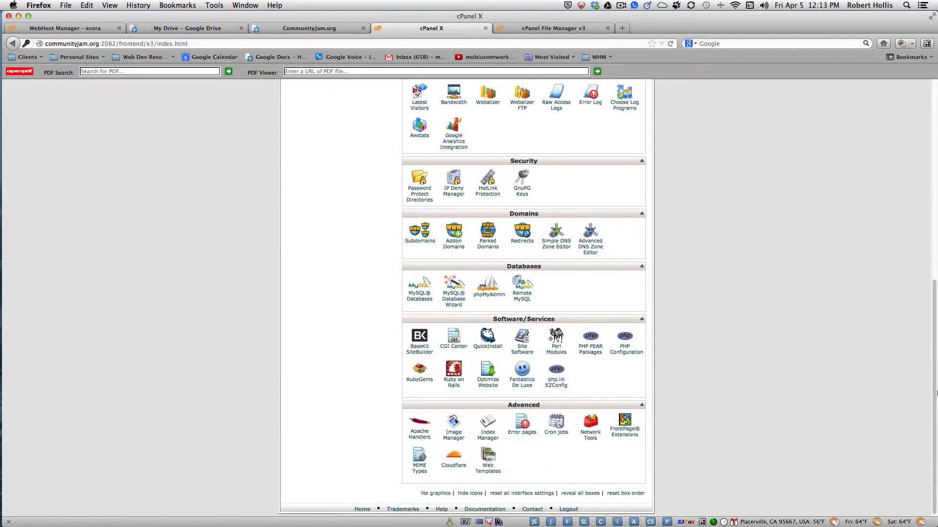
click(453, 302)
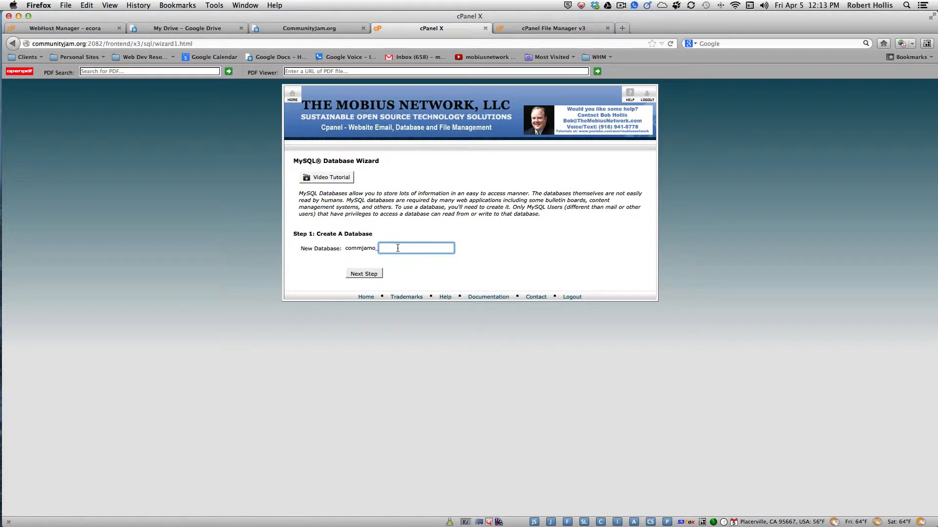
text(jam1)
Create the commjamo_jam1 database and enter jam2 as the new database username
click(362, 274)
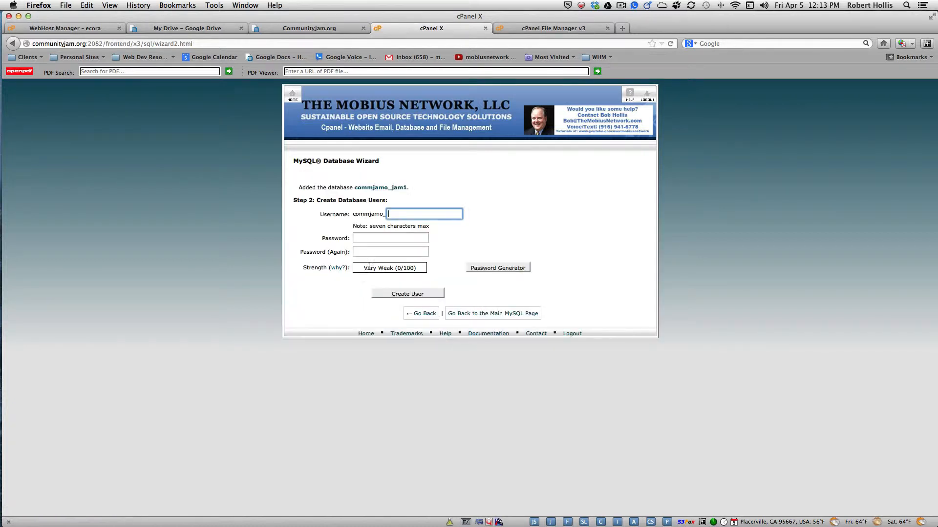
click(397, 213)
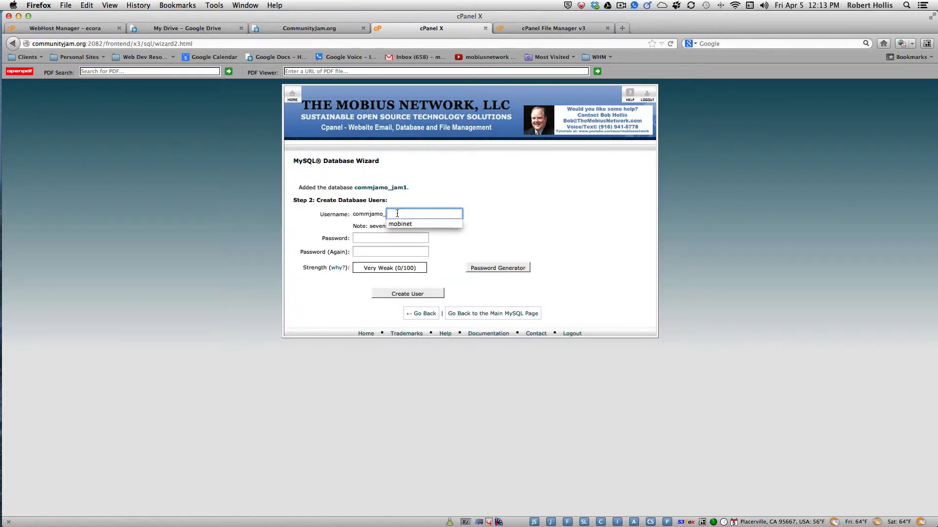
text(jam2)
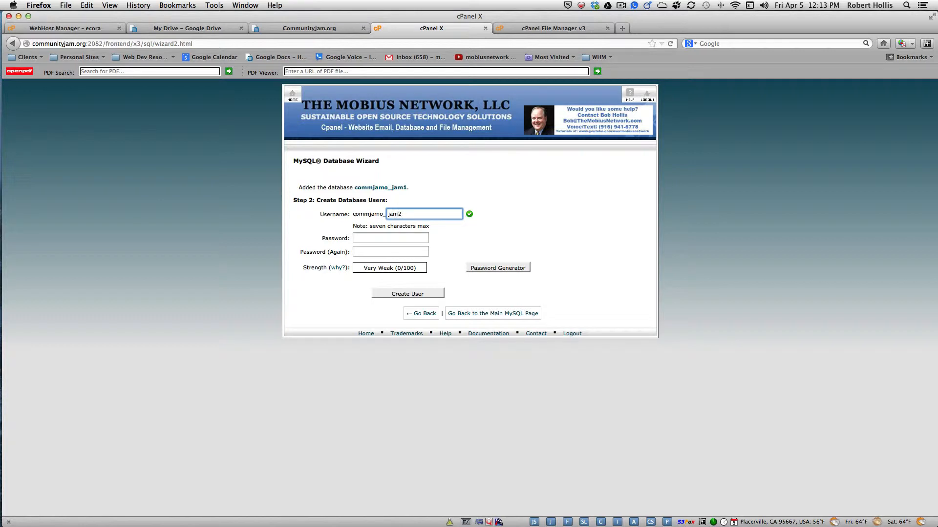
click(381, 238)
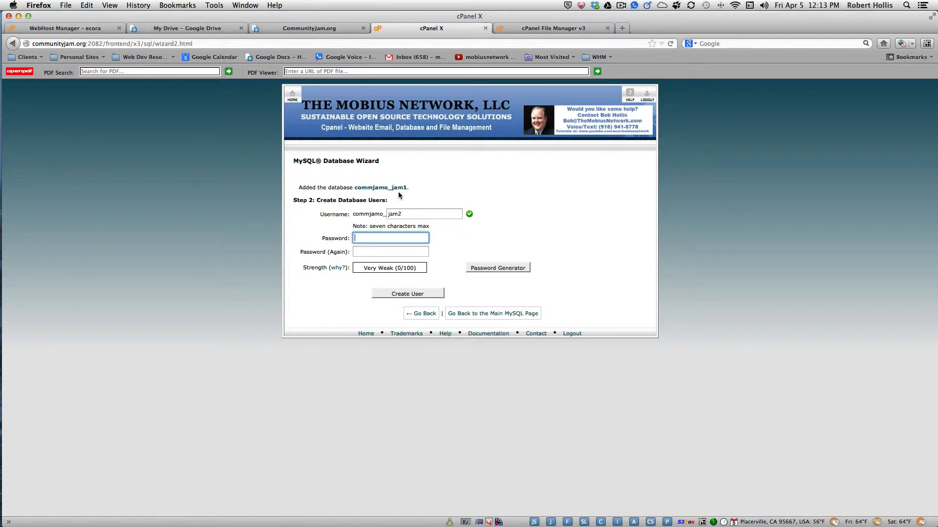
Set and confirm the user's password as the database name plus one character, then create the user
click(365, 189)
drag(365, 190, 408, 188)
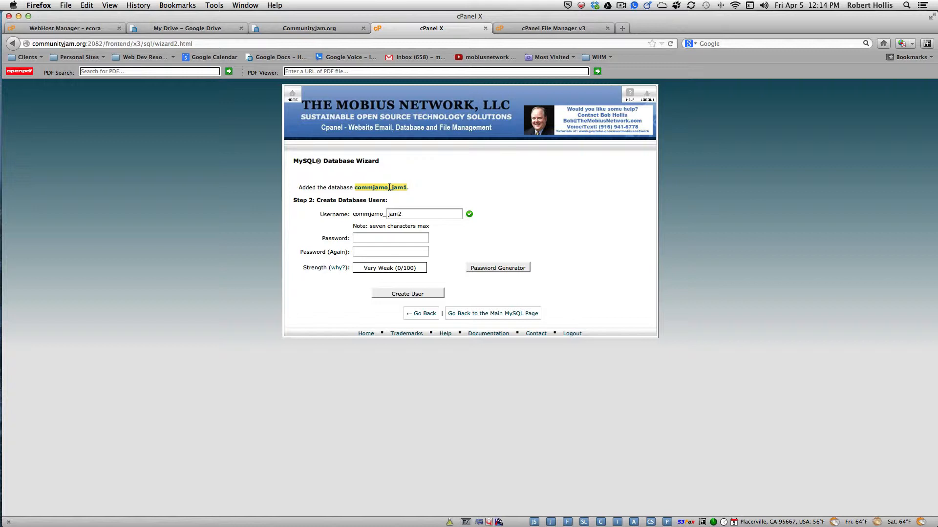
key(super+c)
click(373, 238)
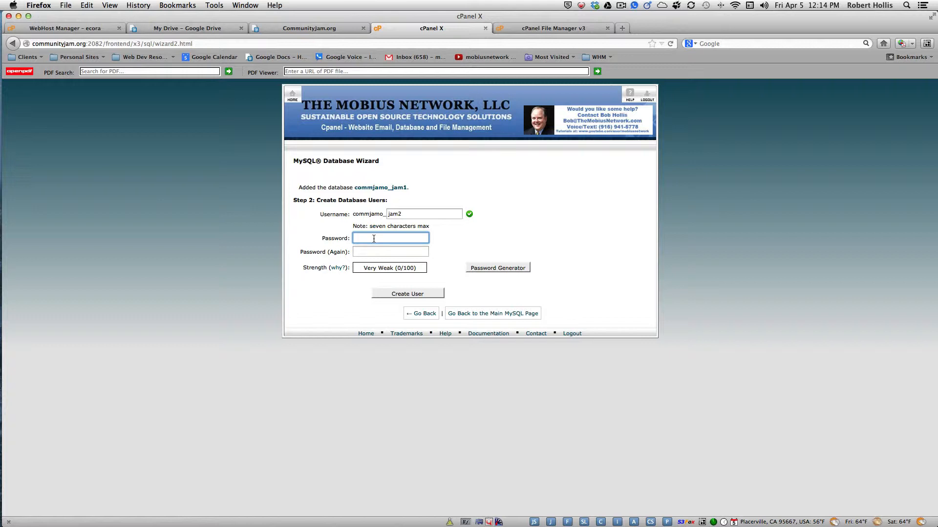
key(super+v)
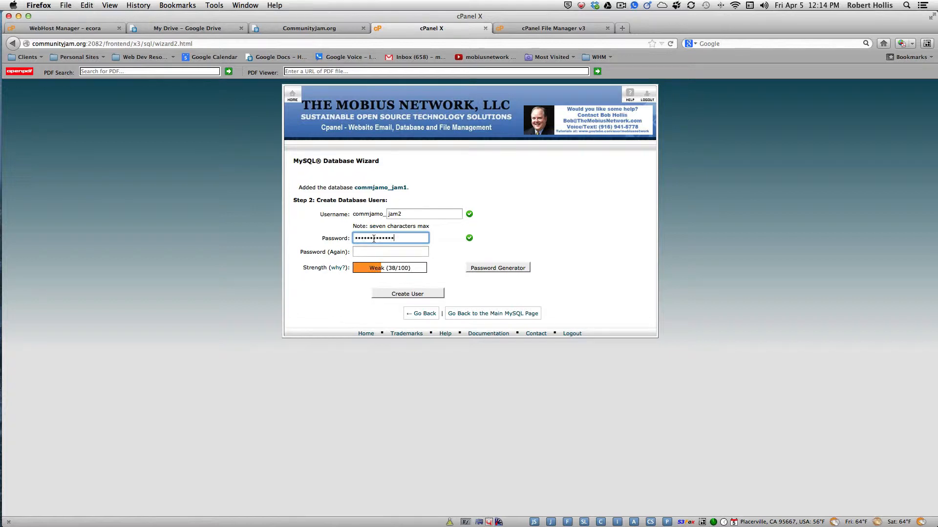
text(•)
click(376, 250)
key(super+v)
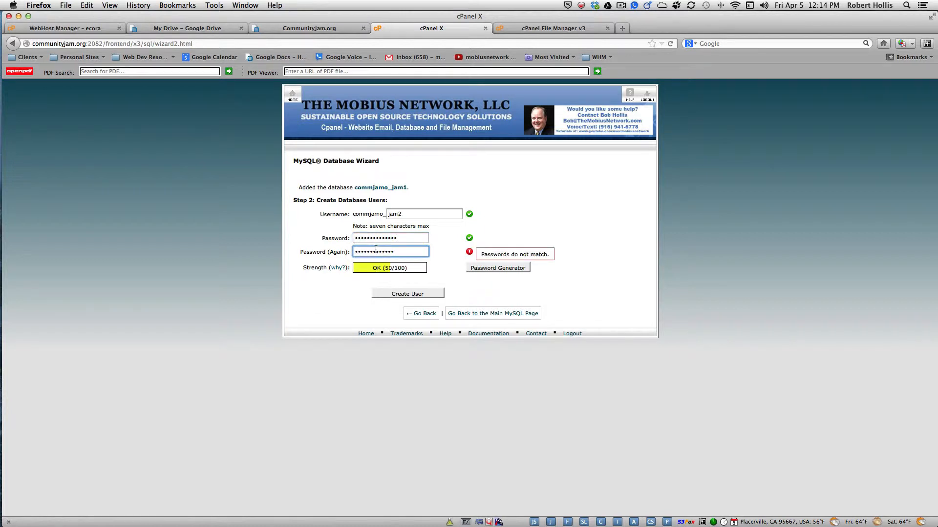
text(•)
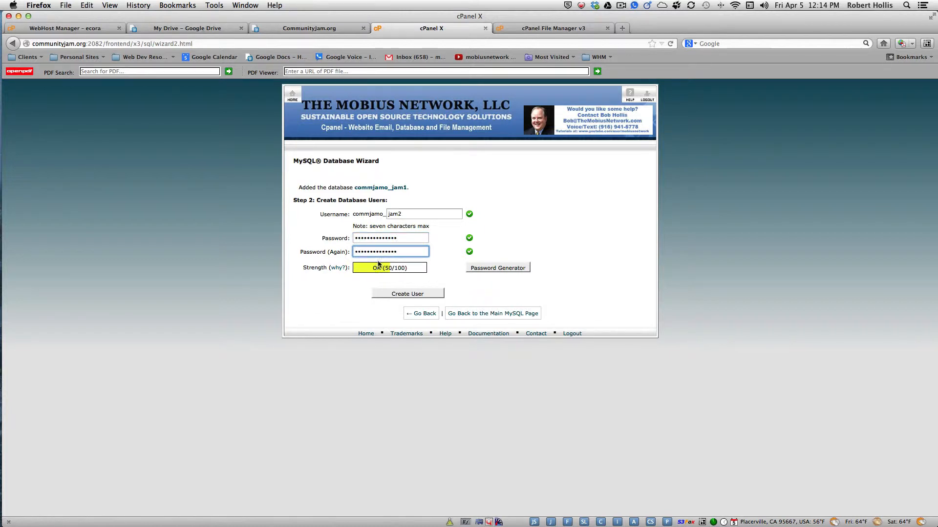
click(407, 293)
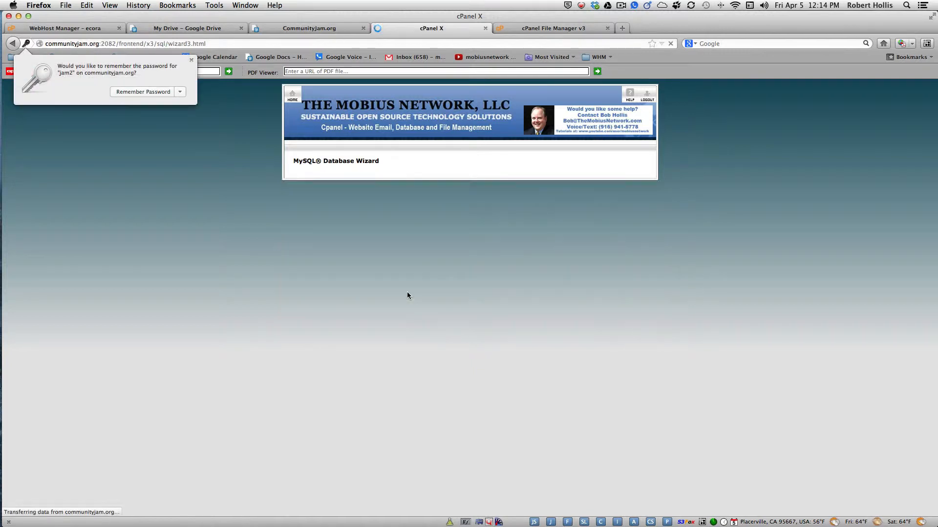
Grant the new user ALL PRIVILEGES on commjamo_jam1 and finish the wizard
click(395, 232)
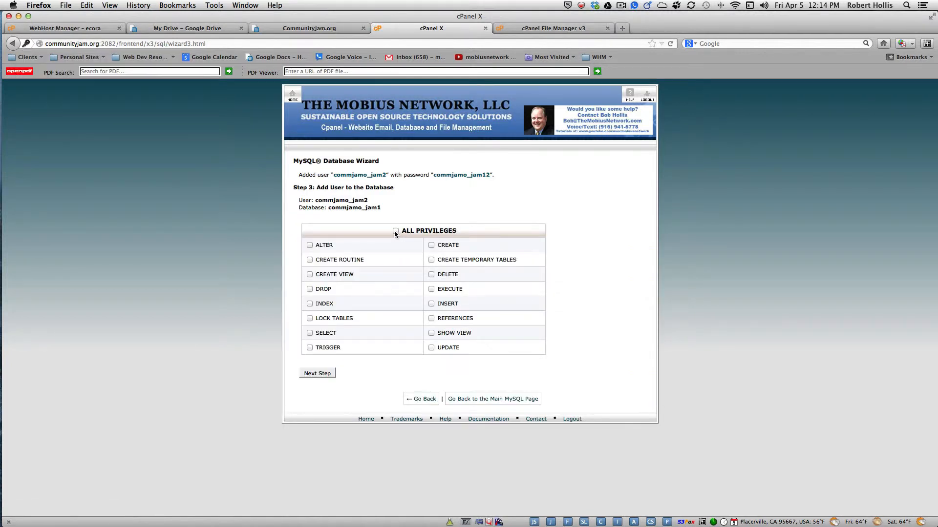
click(396, 231)
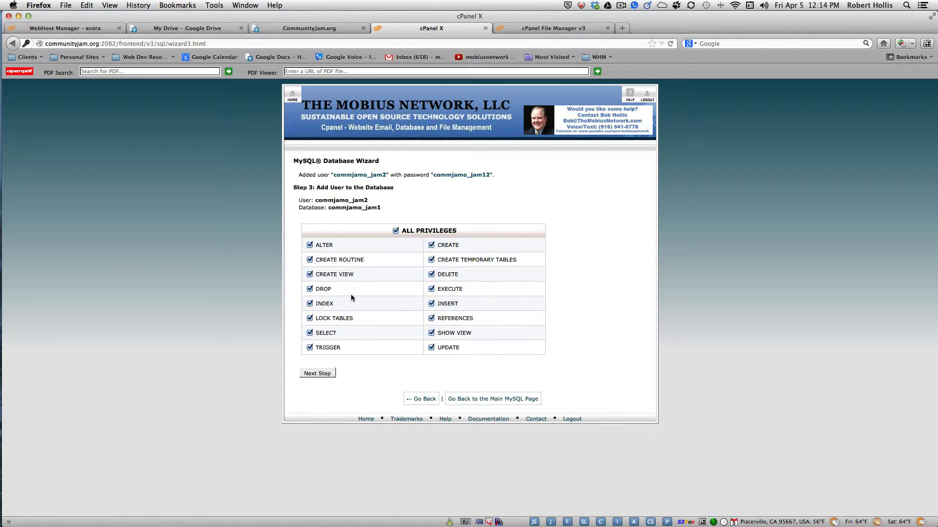
click(315, 374)
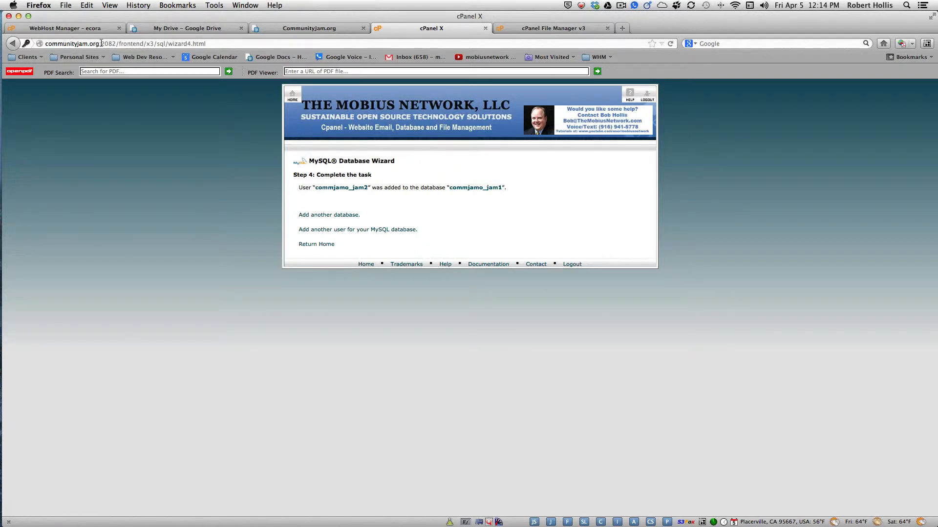
click(622, 28)
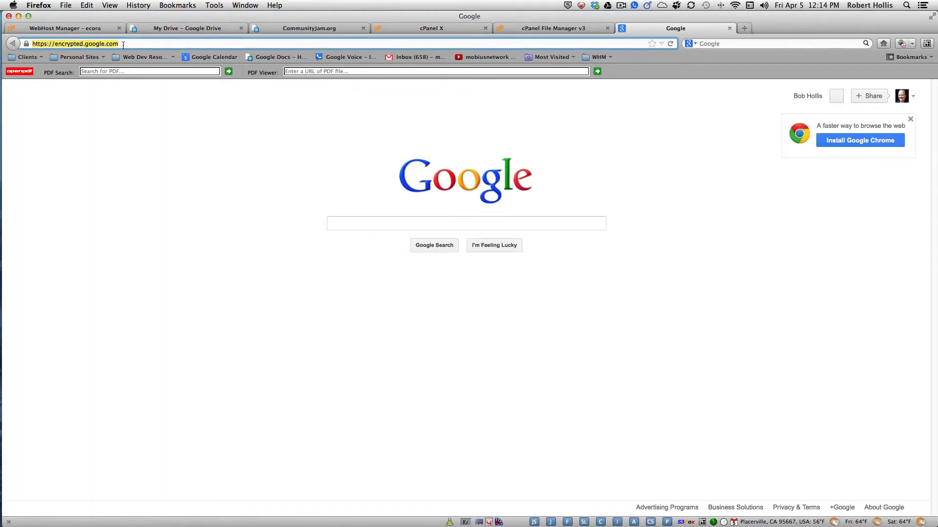
Load communityjam.org in a new tab and start creating the WordPress configuration file
text(community)
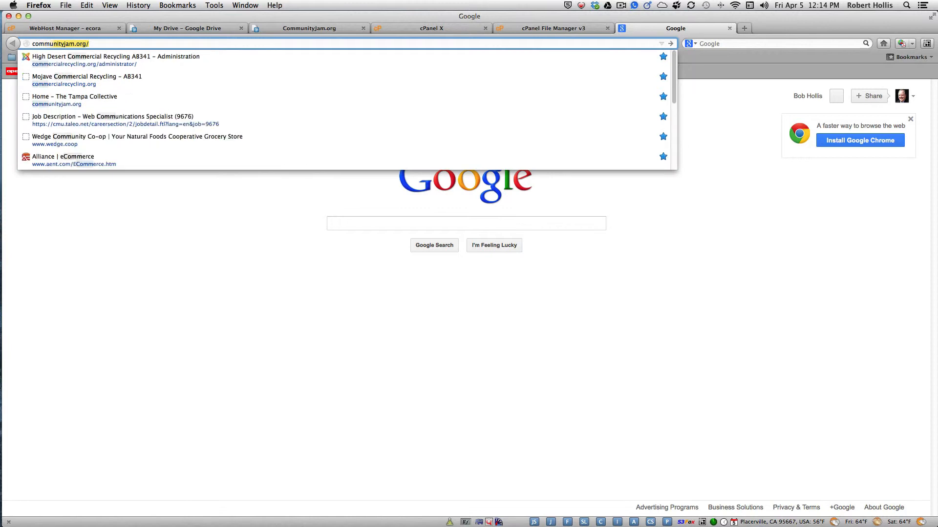
text(jam.org)
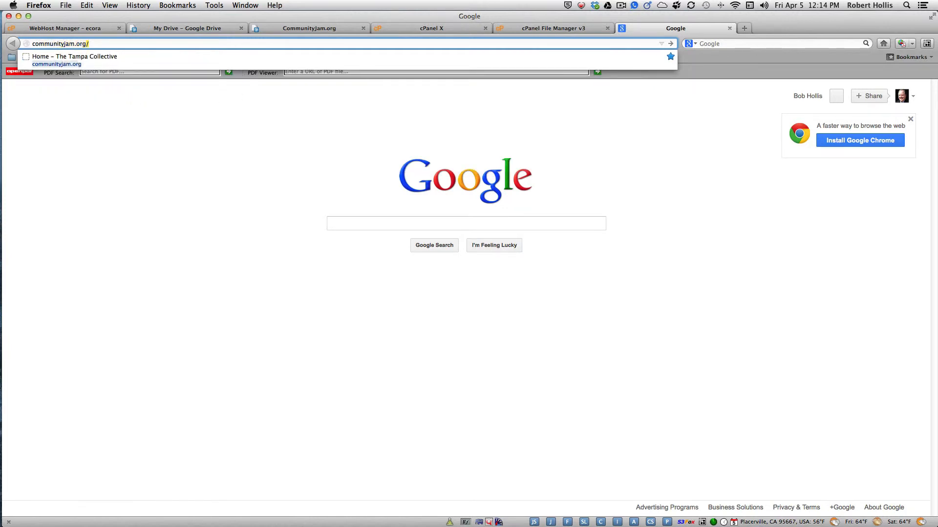
key(Return)
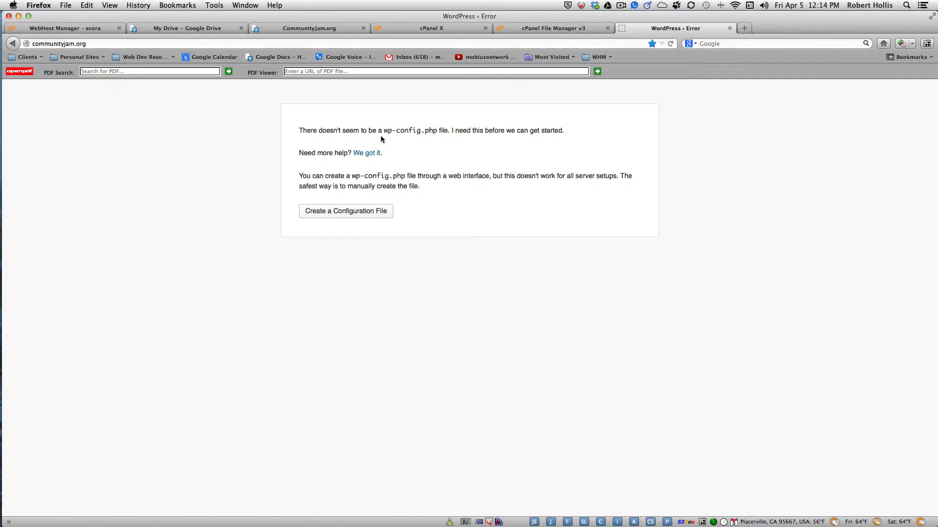
click(335, 210)
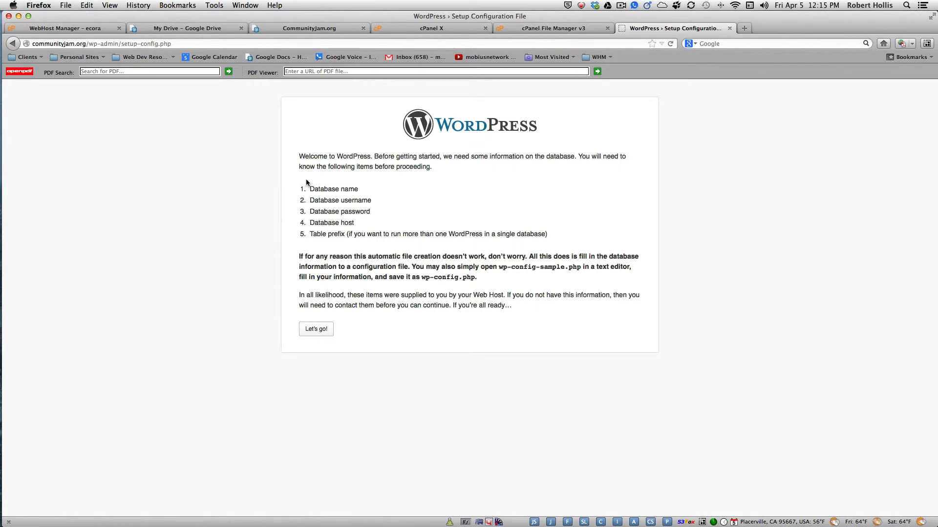
Enter database name commjamo_jam1 and the matching cPanel user name and password ending in 2
click(316, 329)
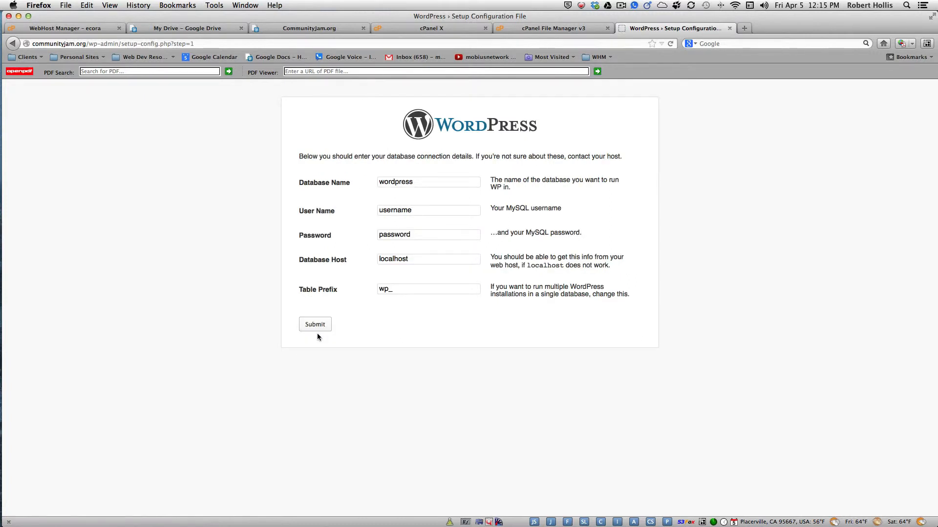
click(415, 182)
drag(415, 181, 366, 182)
key(super+v)
drag(416, 211, 368, 210)
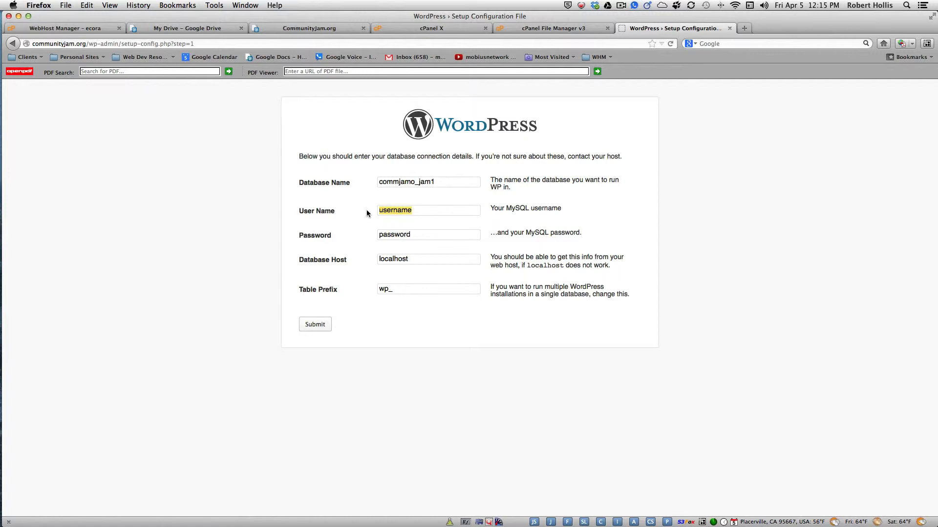
key(super+v)
key(BackSpace)
text(2)
drag(421, 233, 360, 235)
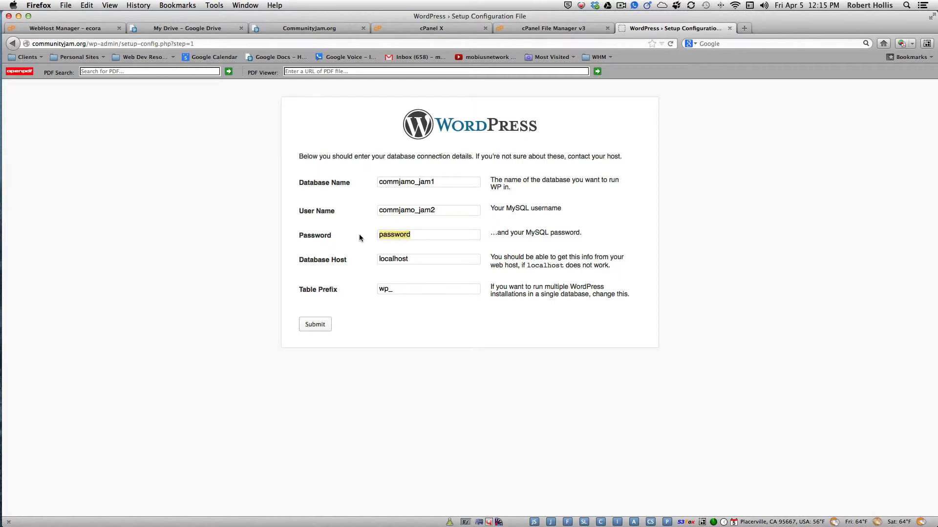
key(super+v)
text(2)
Change the table prefix to xcwp_, submit the details, and run the install
click(379, 289)
text(xc)
click(314, 325)
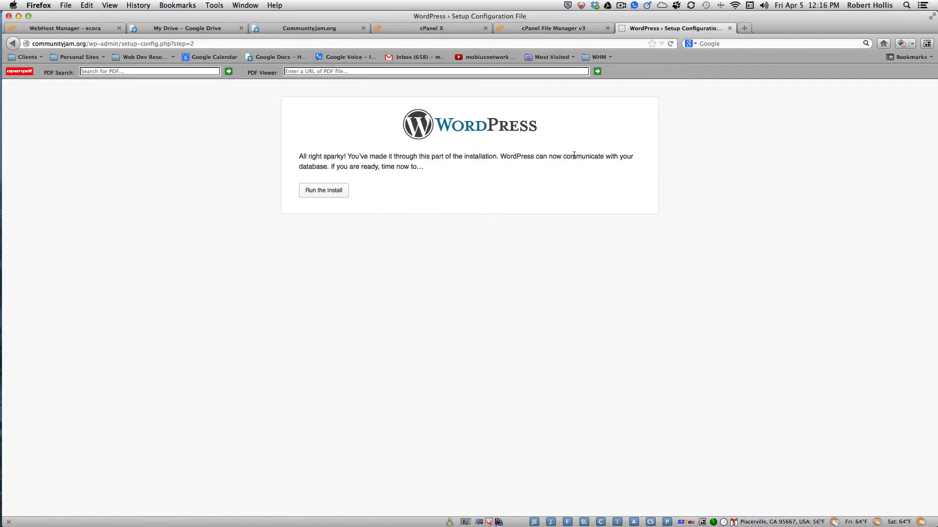
click(330, 194)
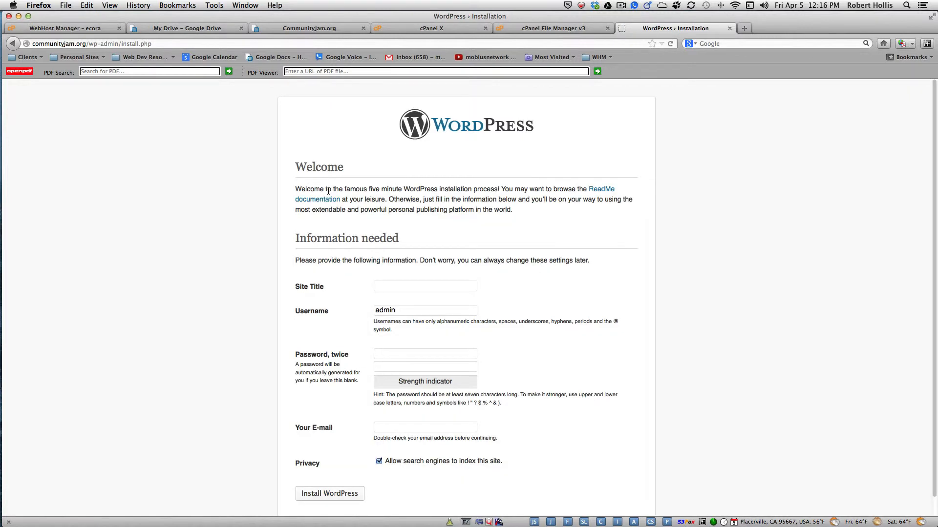
Set the site title to CommunityJam.org and the admin username to cj123
click(426, 286)
text(CommunityJam.org)
scroll(931, 202, down, 1)
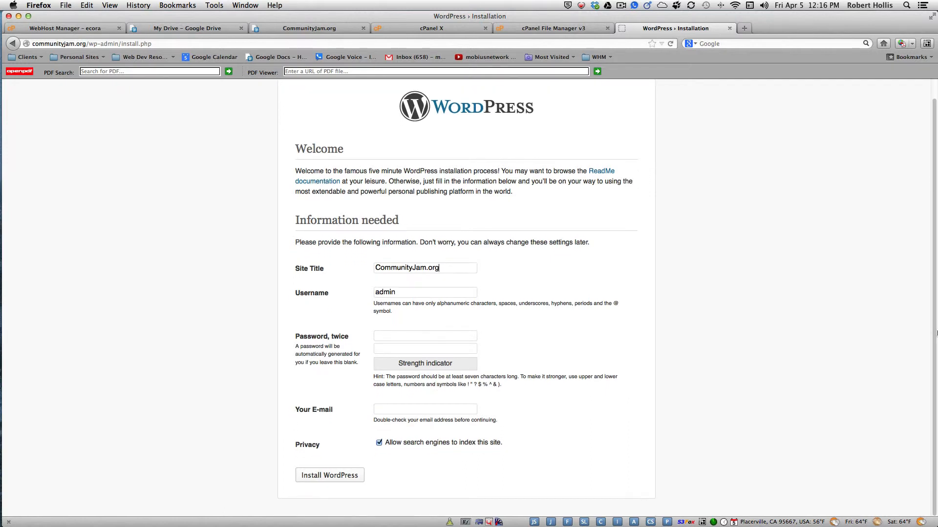
double_click(393, 292)
key(BackSpace)
text(cj123)
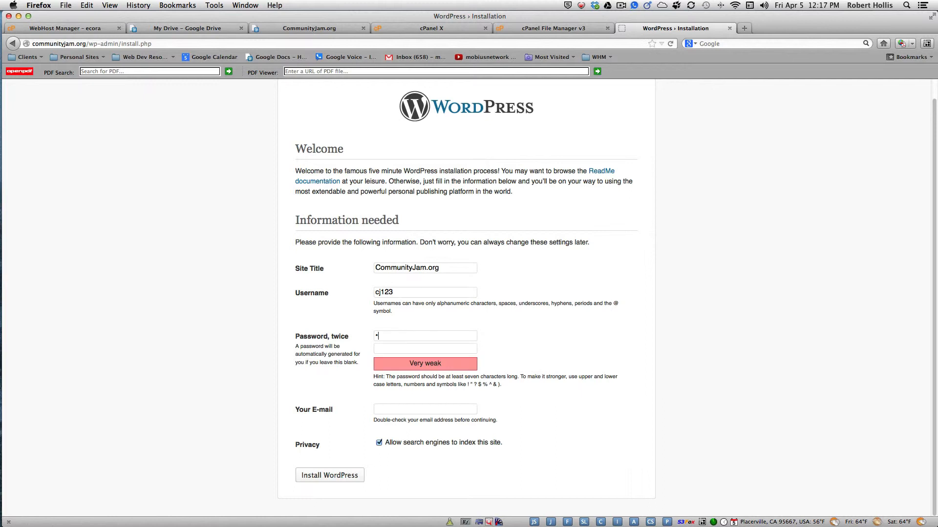
Enter and confirm the admin password and e-mail, install WordPress, and decline saving the password
text(•••)
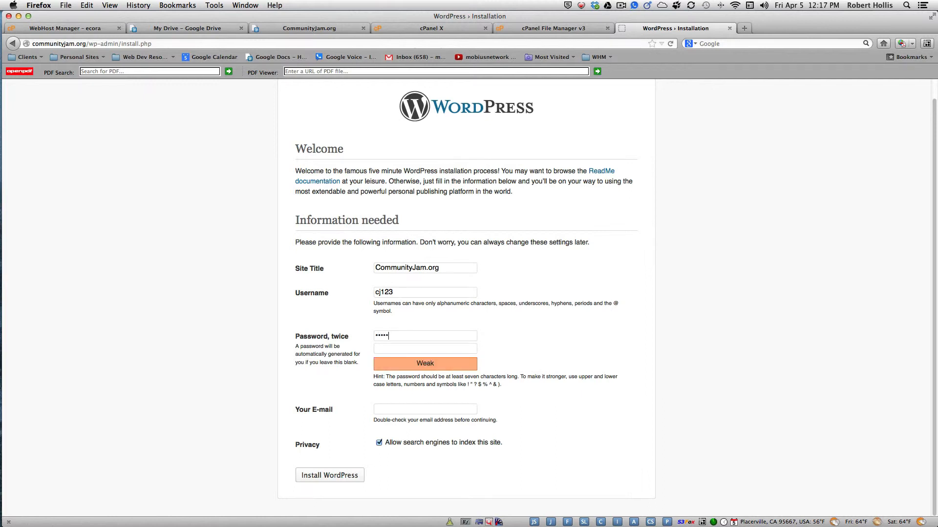
click(408, 350)
text(•)
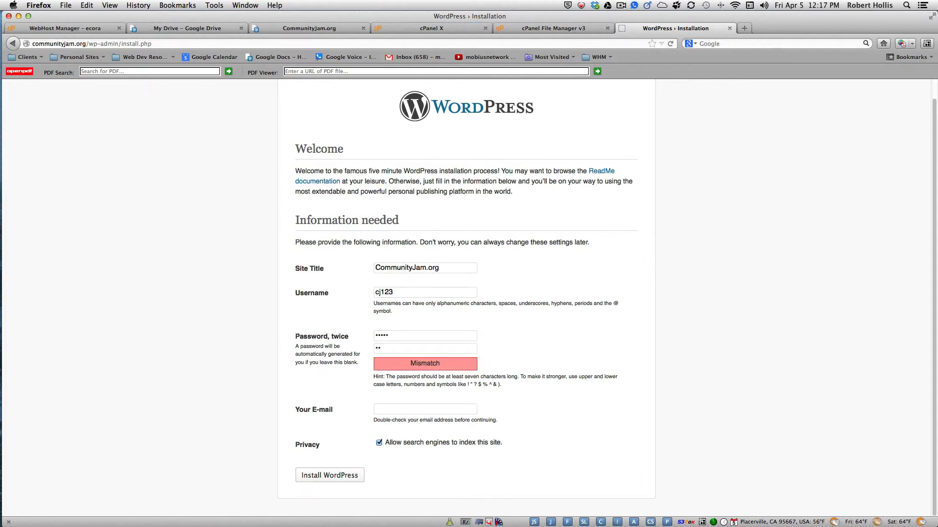
text(••••)
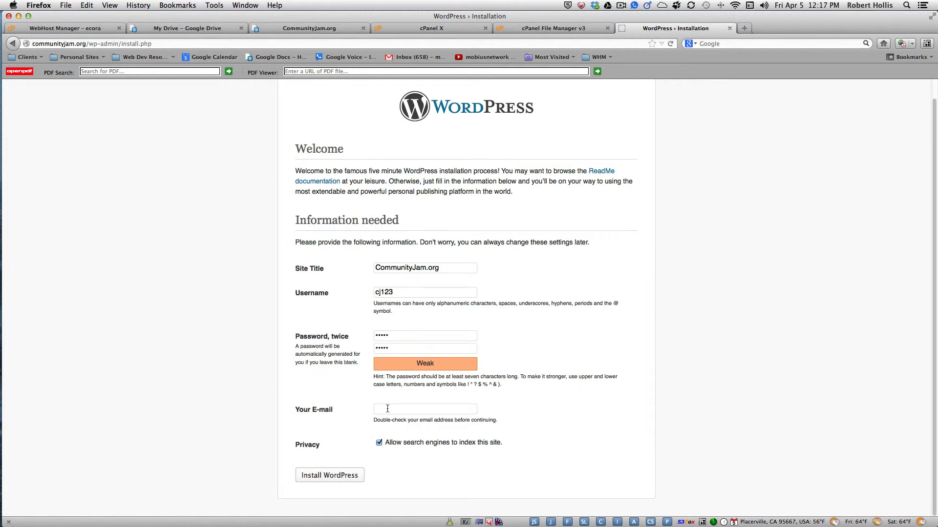
click(323, 479)
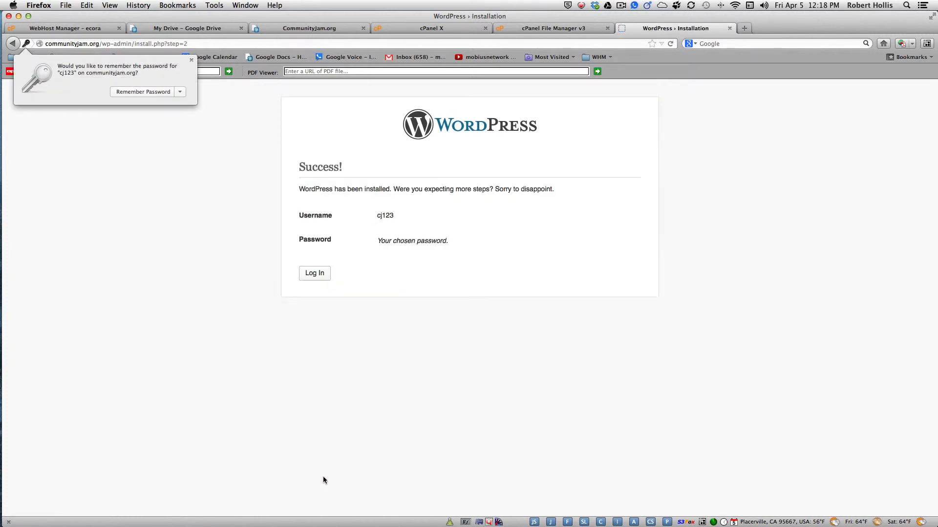
click(316, 276)
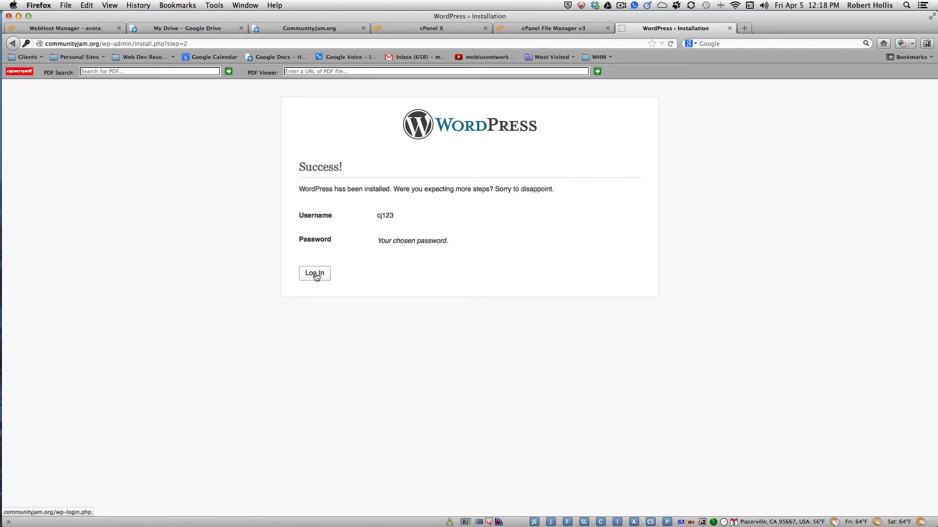
Log in to the new site's admin as cj123, declining to save the password
click(315, 275)
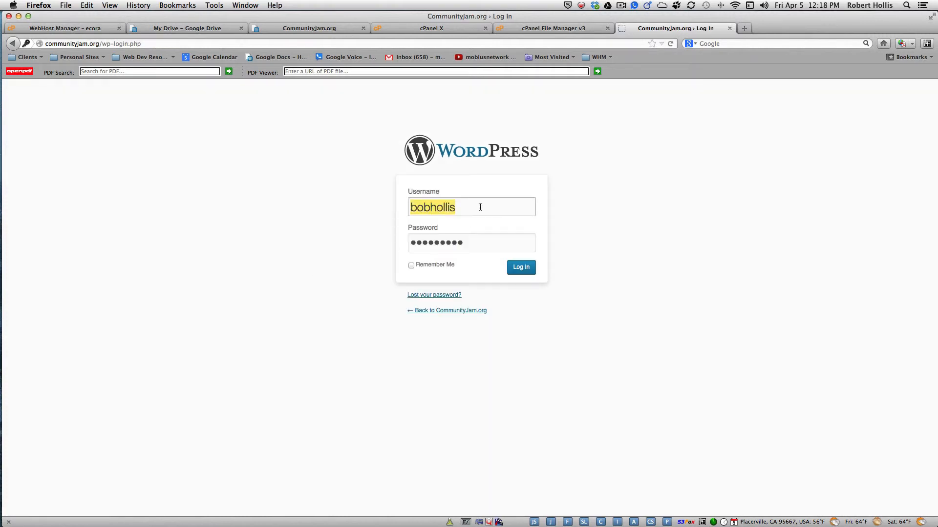
text(cj123)
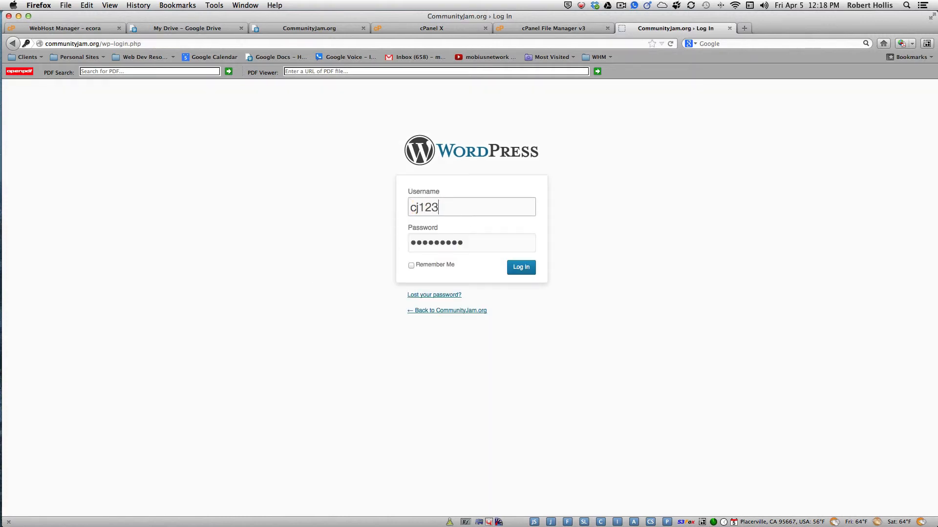
drag(471, 243, 387, 243)
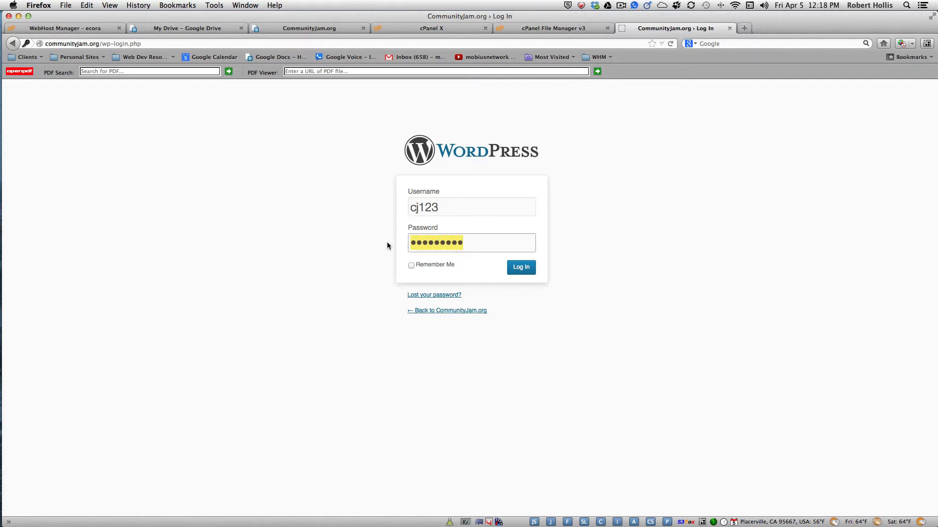
text(•••••)
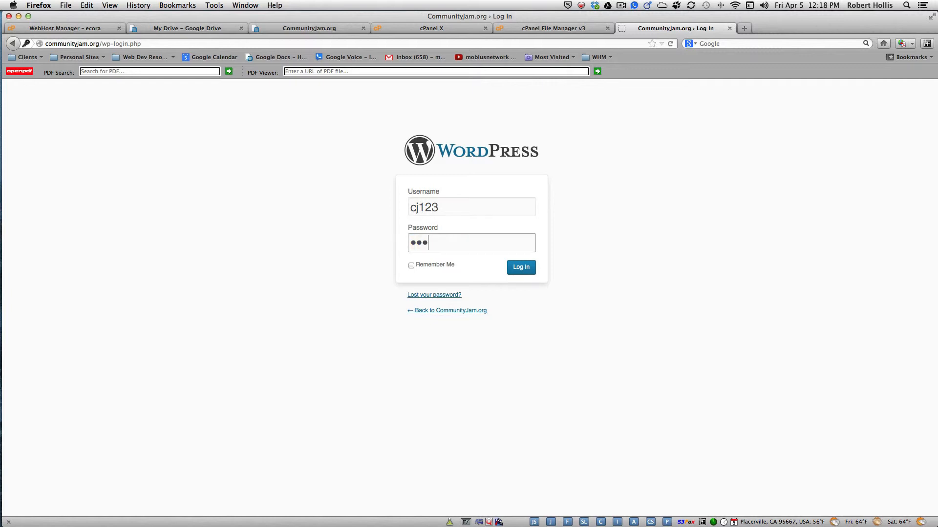
click(521, 269)
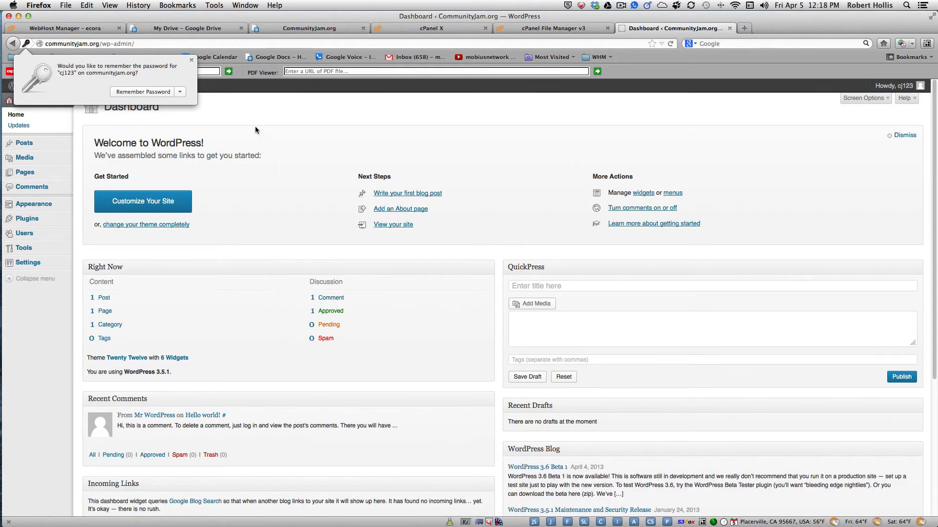
click(191, 61)
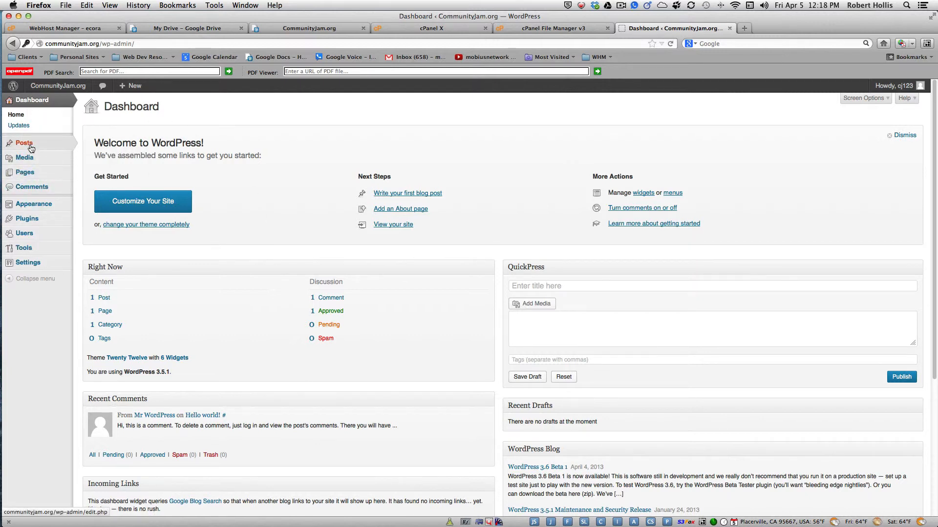
Go to Plugins > Add New, then open a fresh browser tab
mouse_move(23, 218)
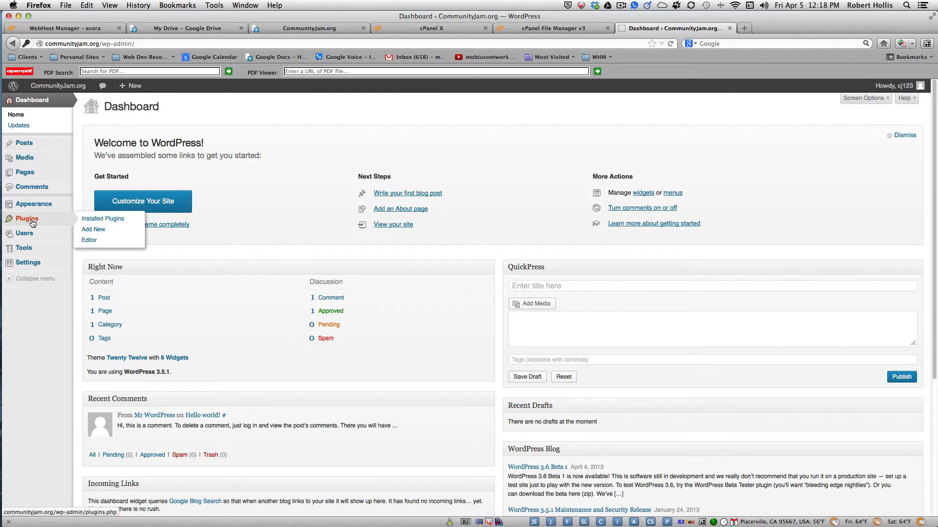
click(96, 231)
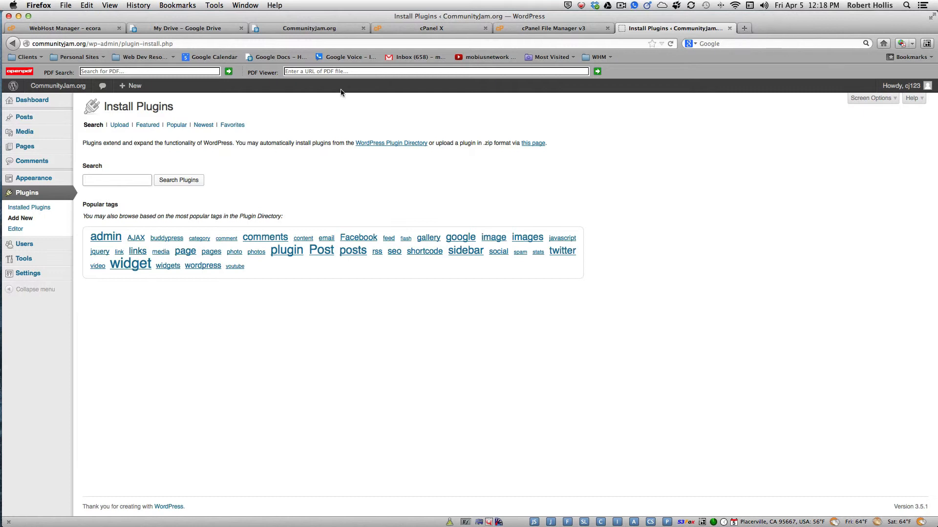
click(745, 28)
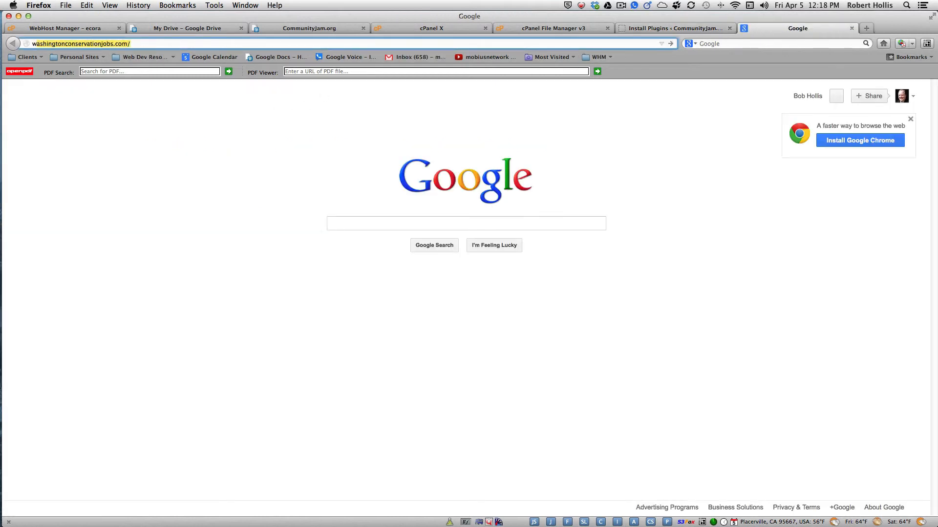
Go to wordpress.org and open its plugin directory
text(wordpress.org)
key(Return)
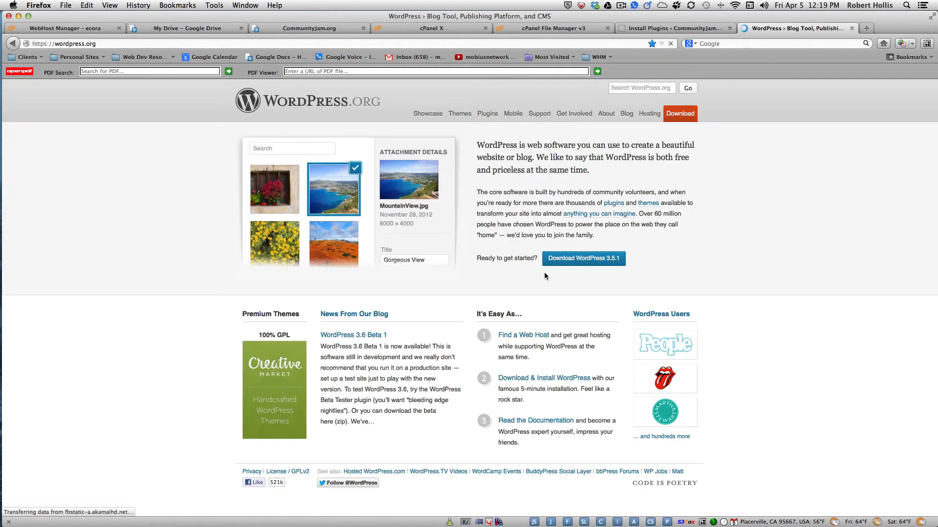
click(487, 115)
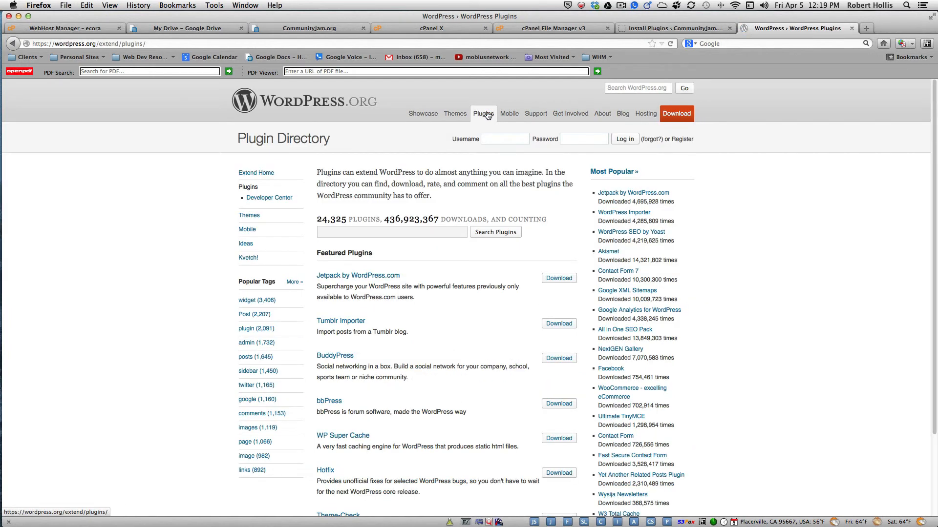
Sign in with the WordPress.org username and password, accept the warning, and return to the admin tab
click(520, 136)
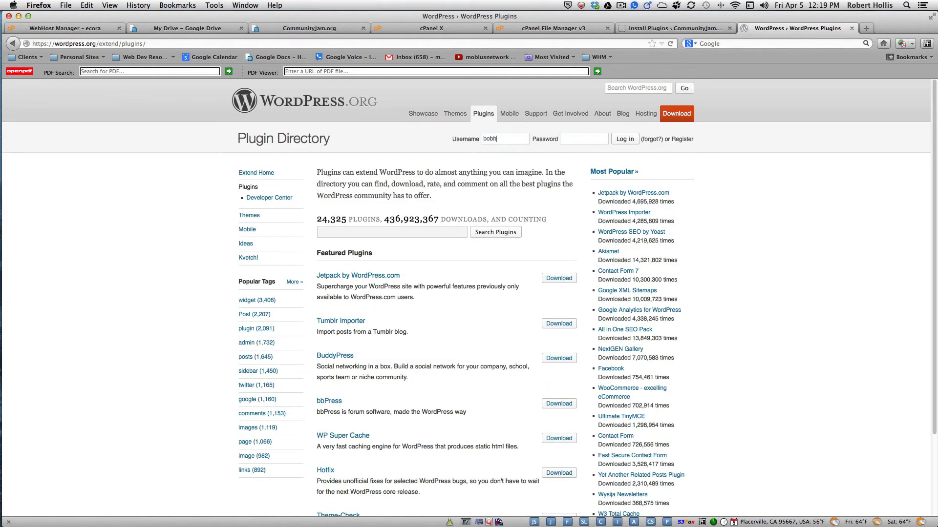
click(574, 139)
click(620, 140)
click(563, 121)
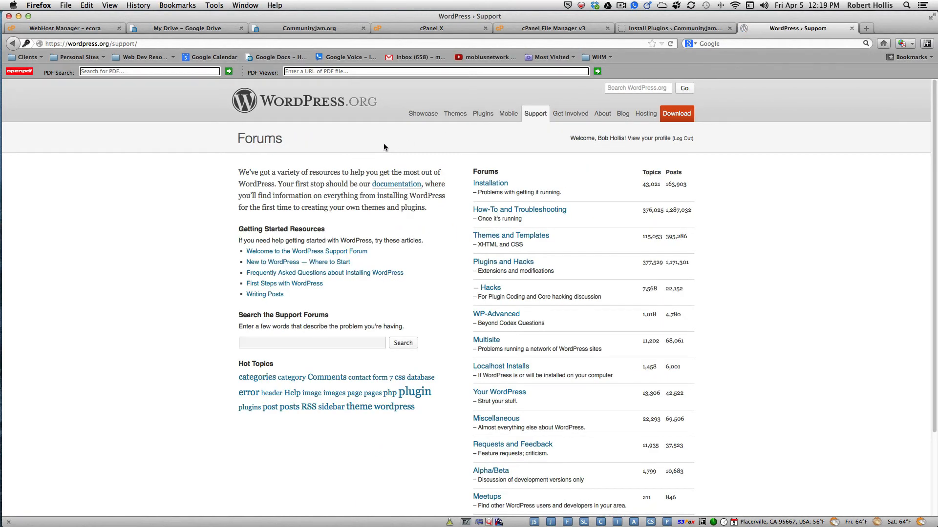
click(483, 114)
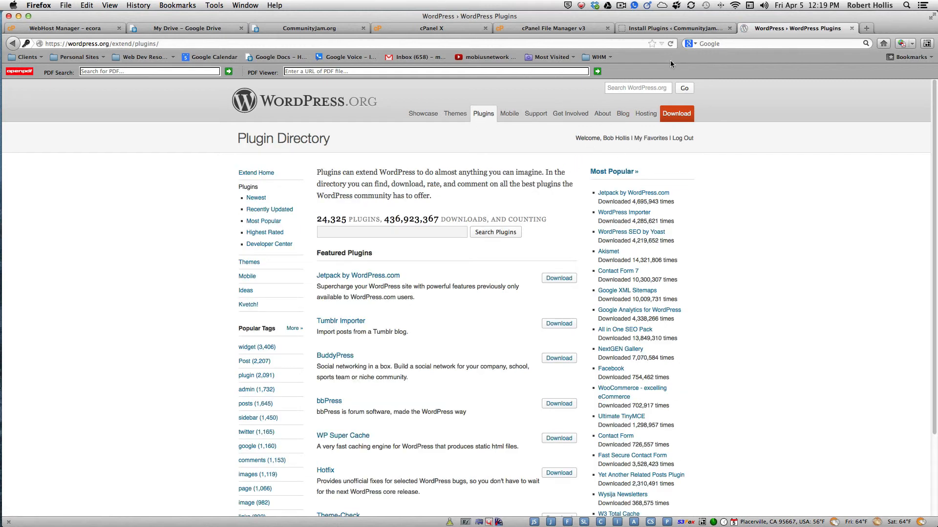
click(662, 30)
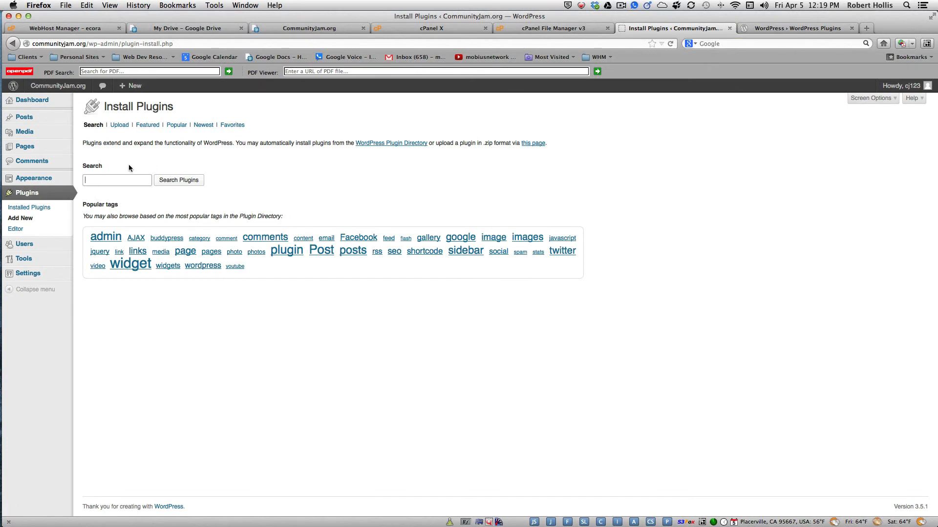
List the WordPress.org account's favorite plugins using its username
click(233, 125)
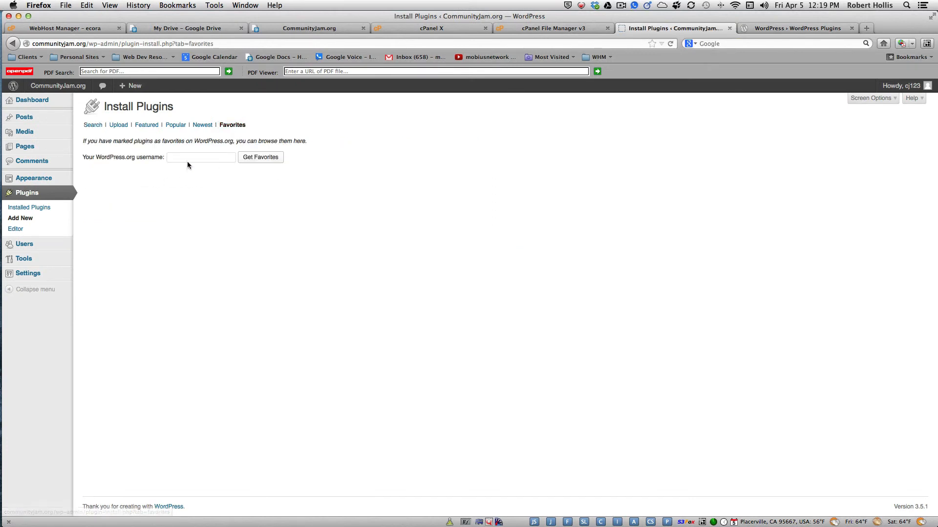
click(187, 160)
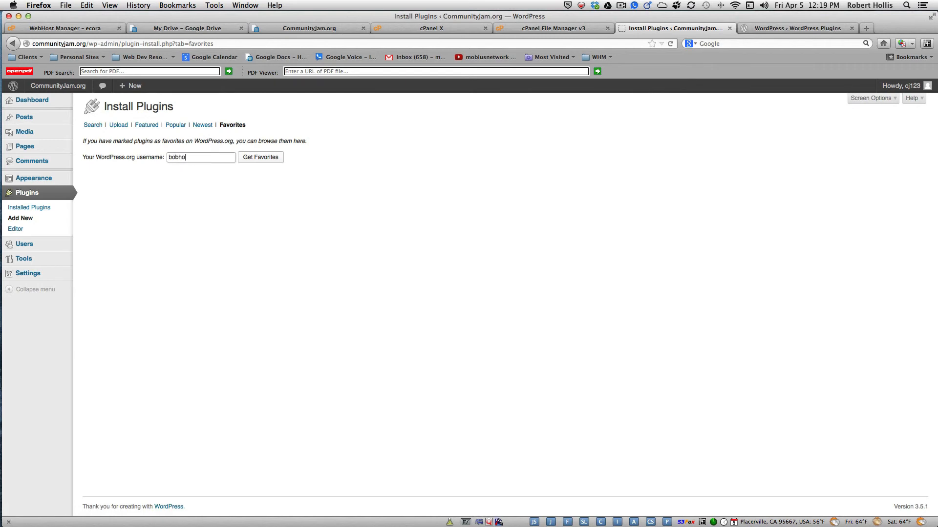
click(261, 159)
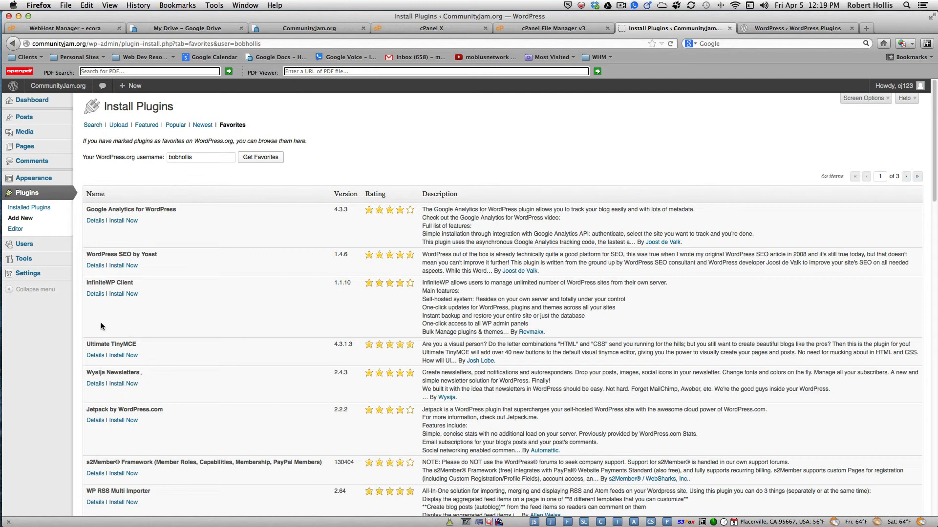
Install and activate Ultimate TinyMCE, then go back to the WordPress.org directory tab
click(123, 356)
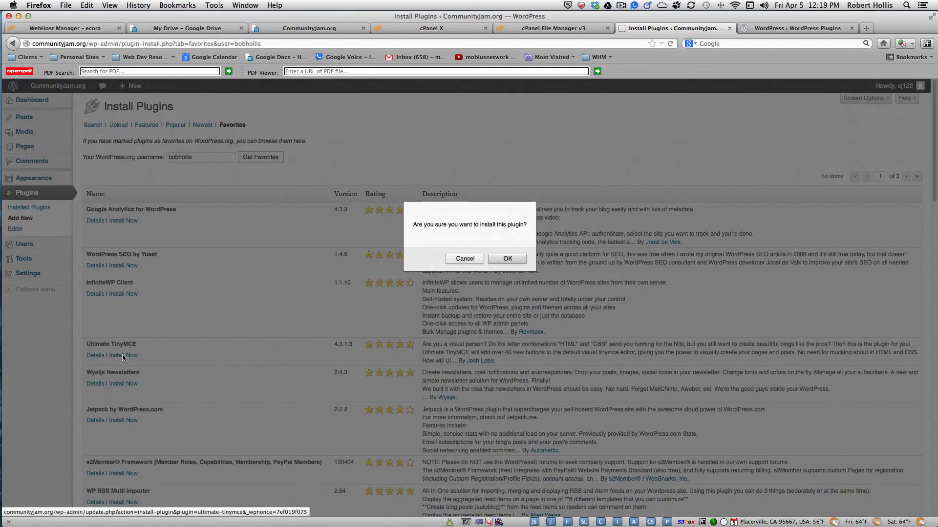
click(500, 259)
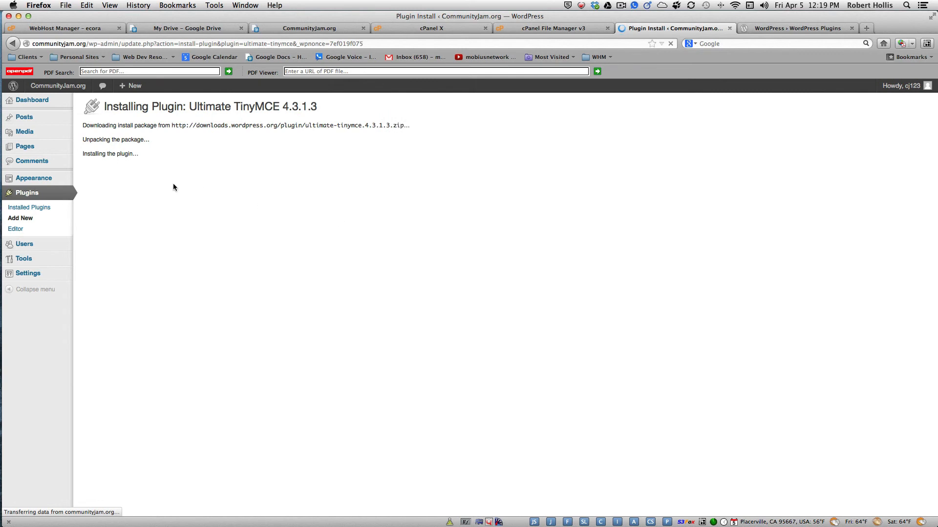
click(106, 185)
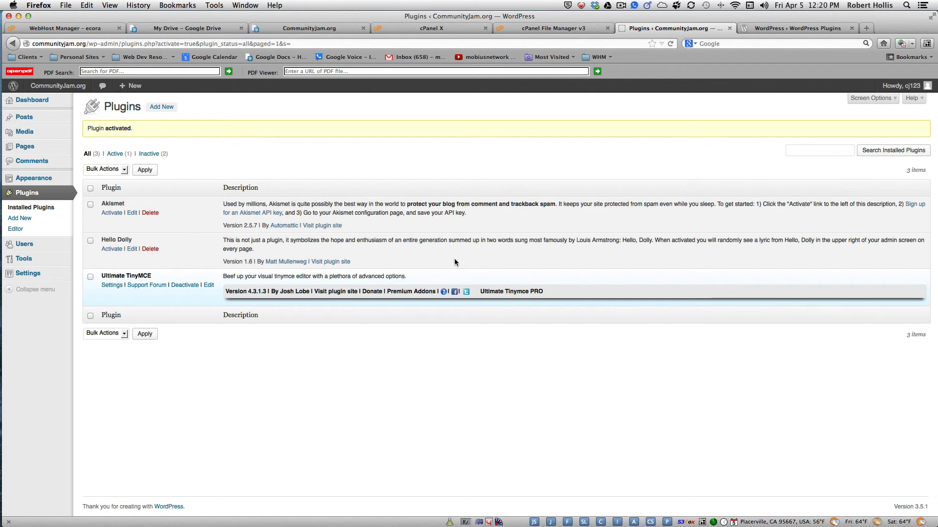
click(770, 30)
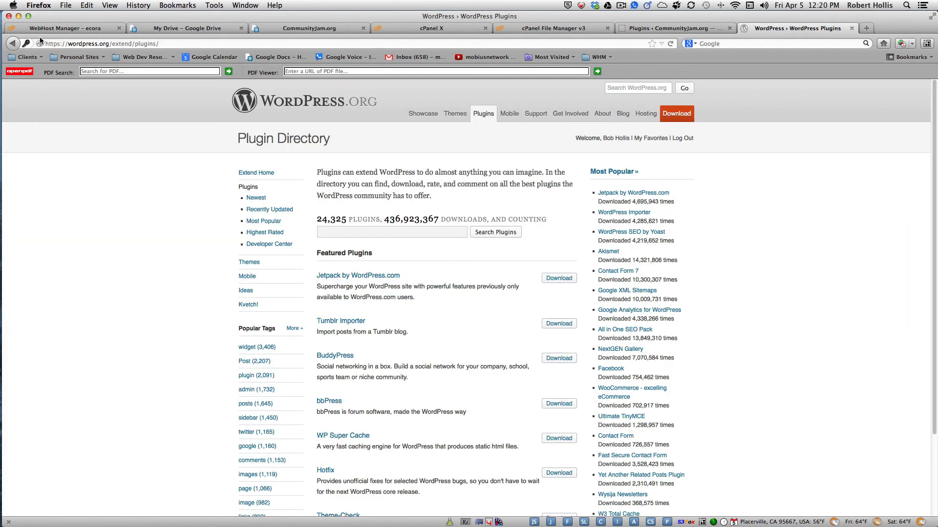
Load communityjam.org in the current tab to view the Hello world! post
click(78, 44)
text(communityjam)
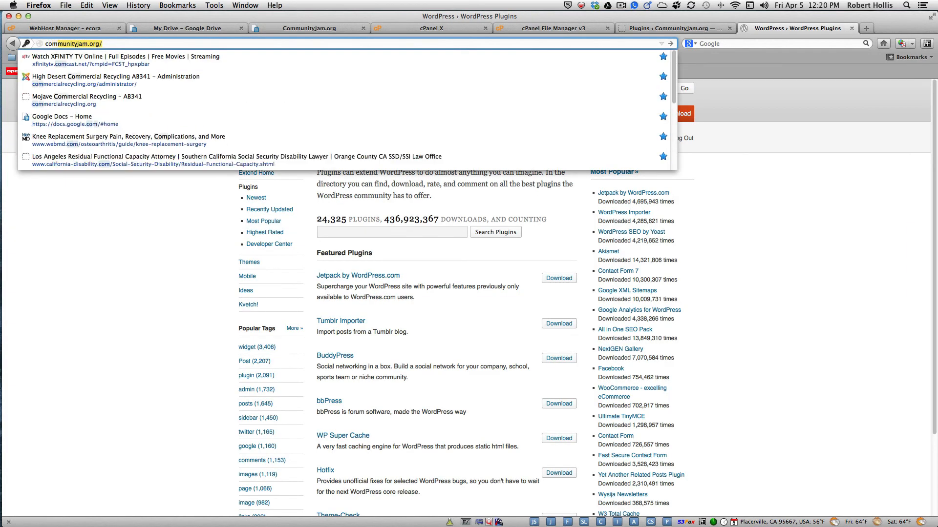
text(.org)
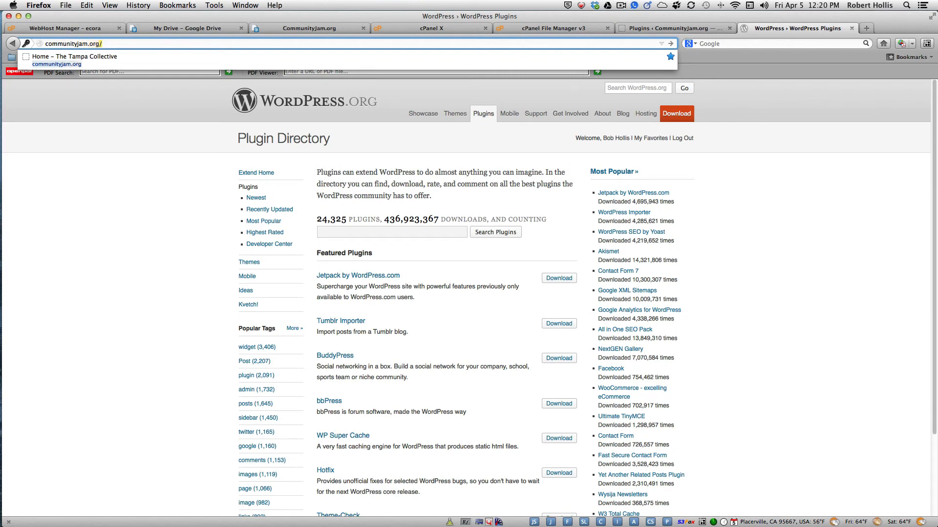
key(Return)
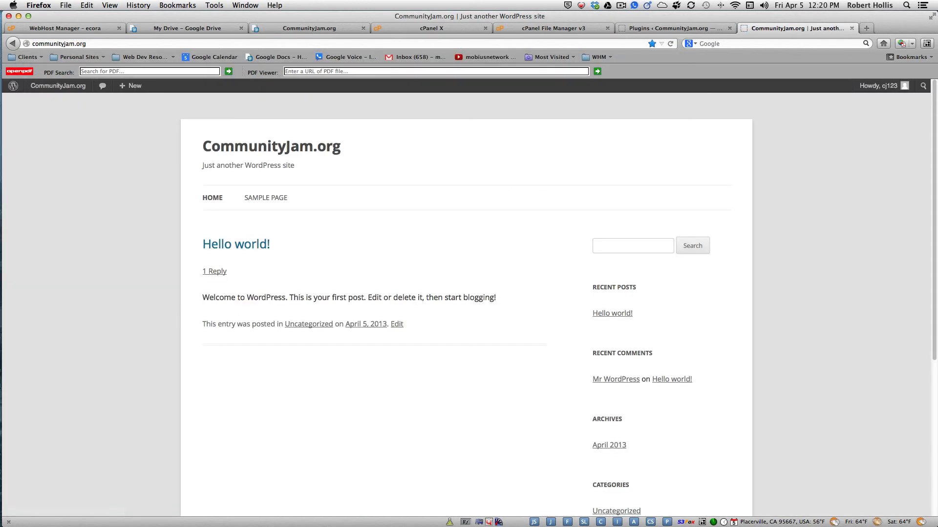